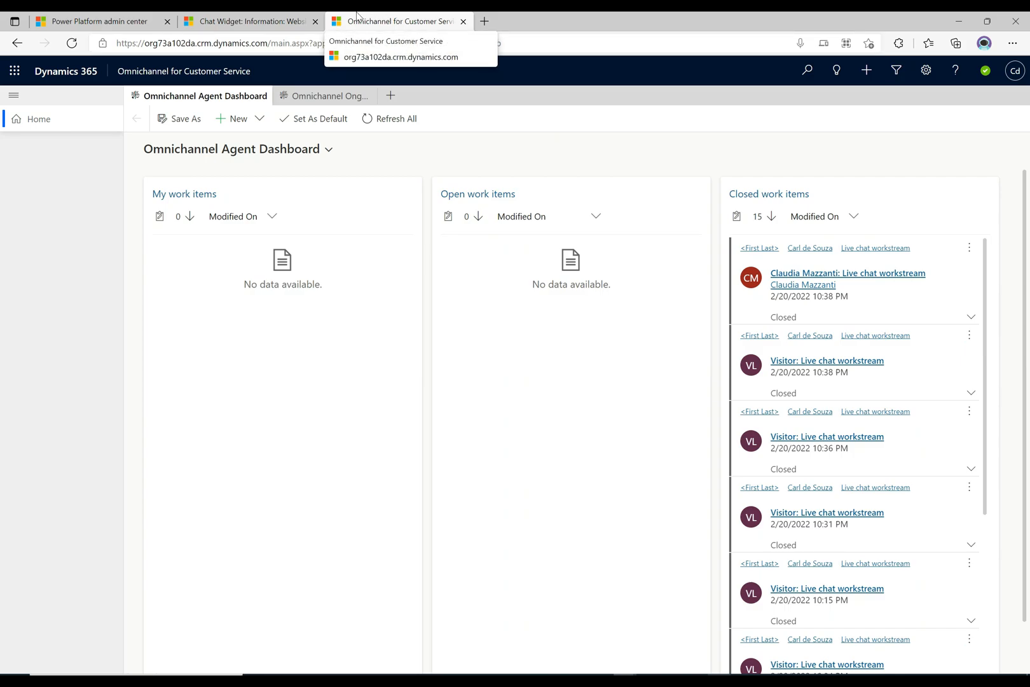
Step: Open the Ongoing Conversations settings under Supervisor Experience in Omnichannel Administration
click(272, 15)
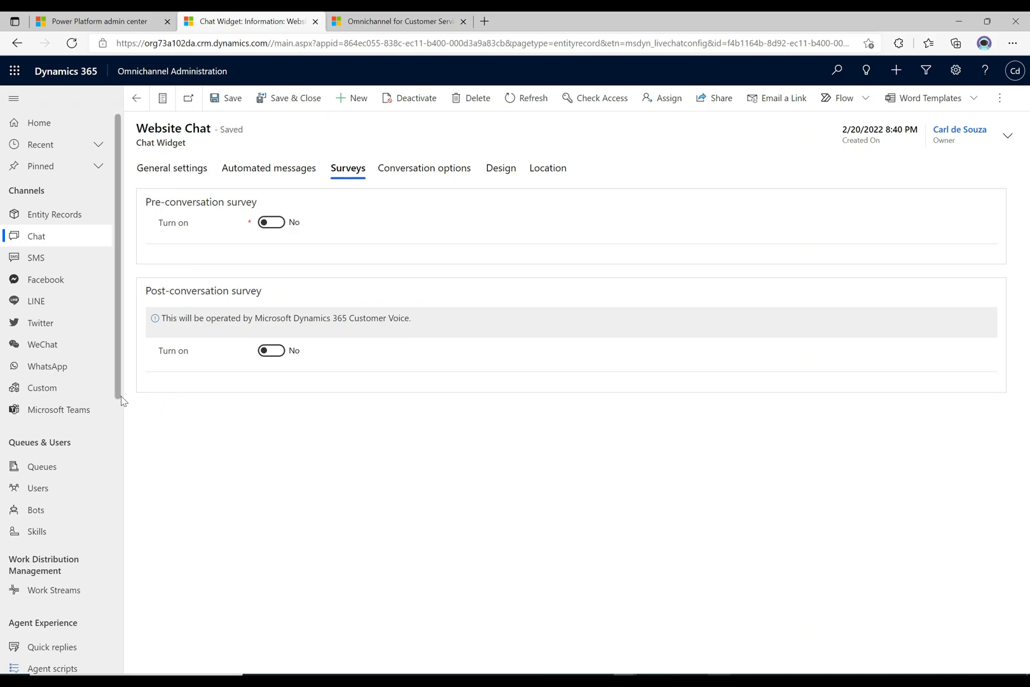
scroll(117, 387, down, 4)
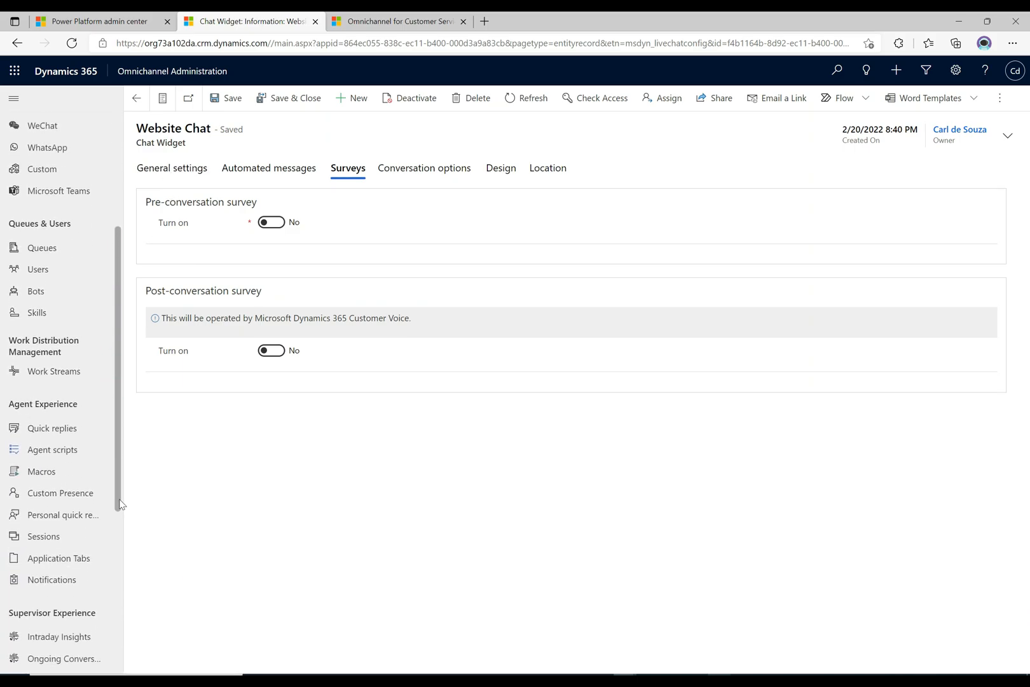
drag(119, 504, 115, 612)
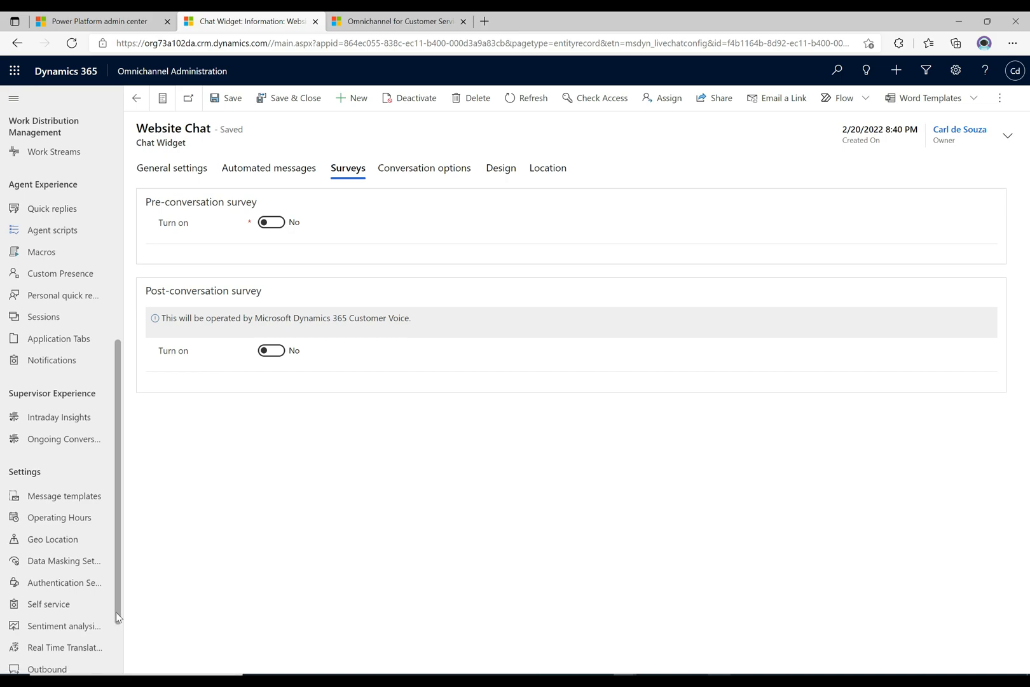
drag(118, 394, 114, 458)
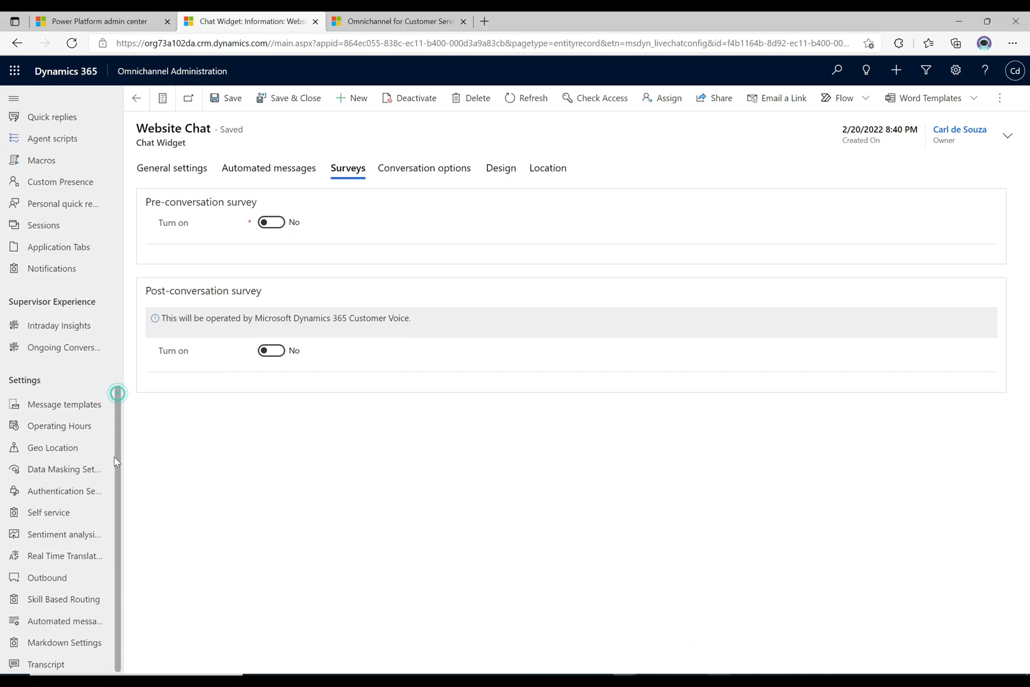
click(58, 351)
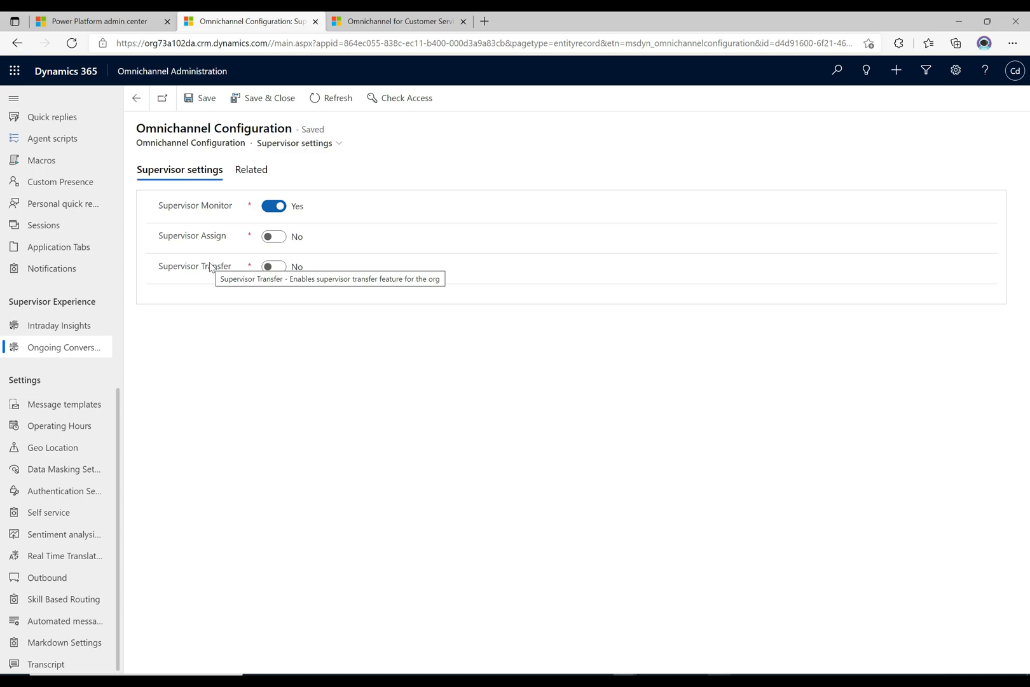
Step: Turn on Supervisor Assign and Supervisor Transfer in the supervisor settings and save the configuration
click(274, 239)
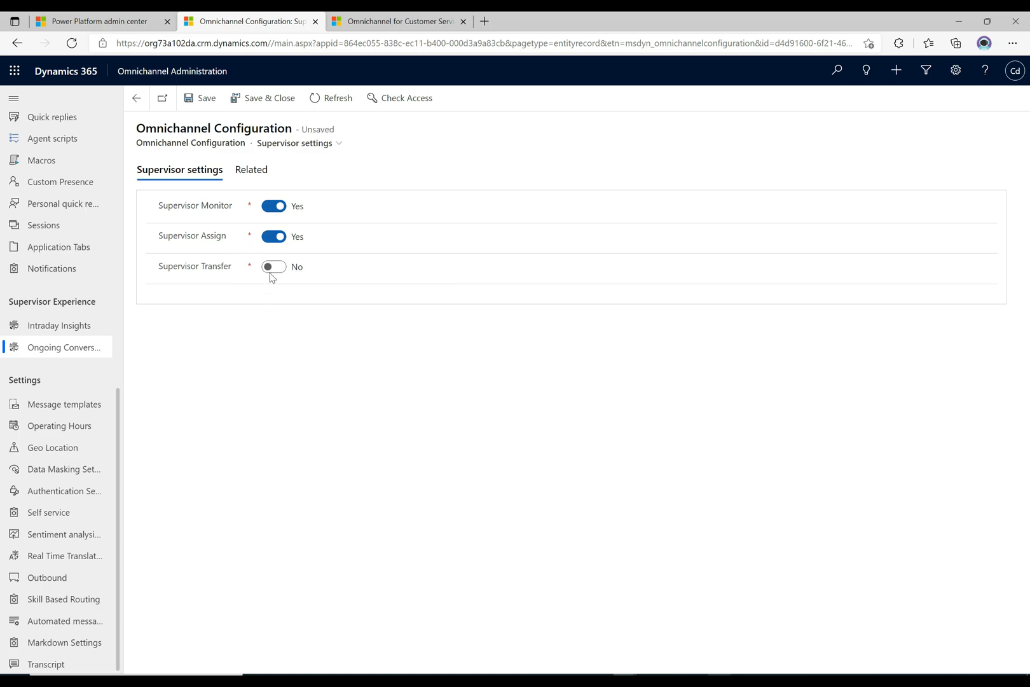
click(272, 267)
click(203, 98)
Step: Switch to Omnichannel for Customer Service and reload the site
click(418, 21)
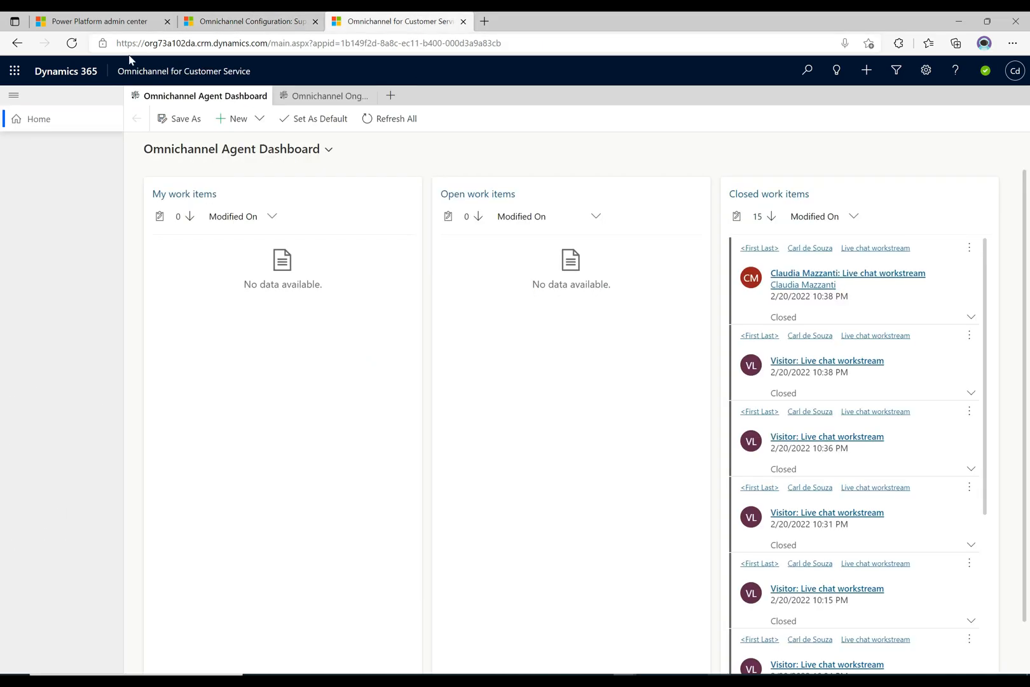
click(72, 43)
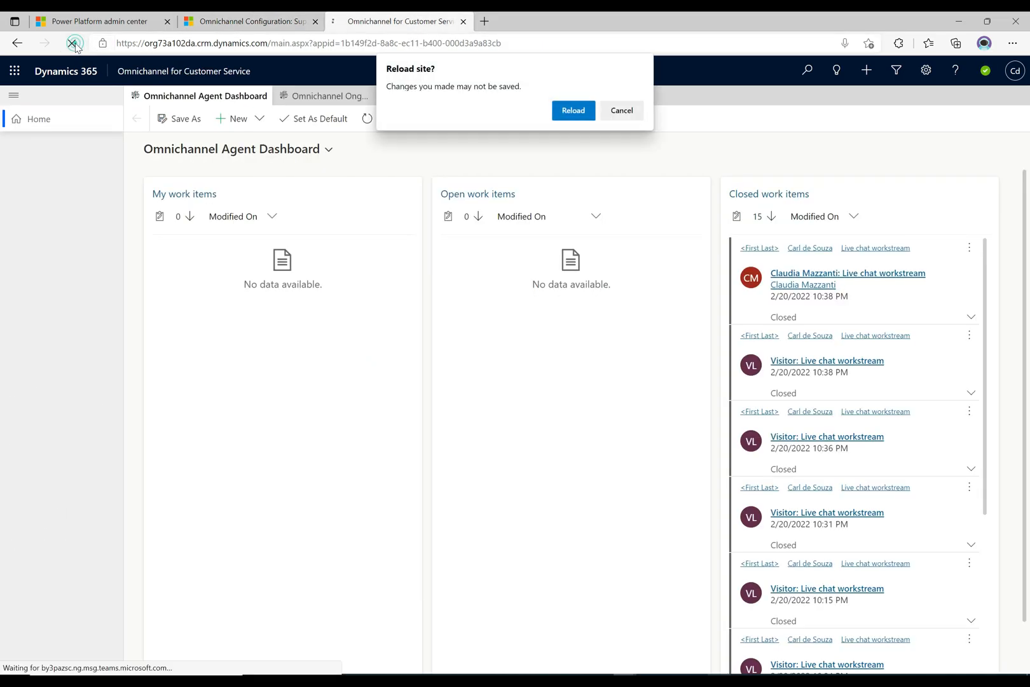
click(558, 111)
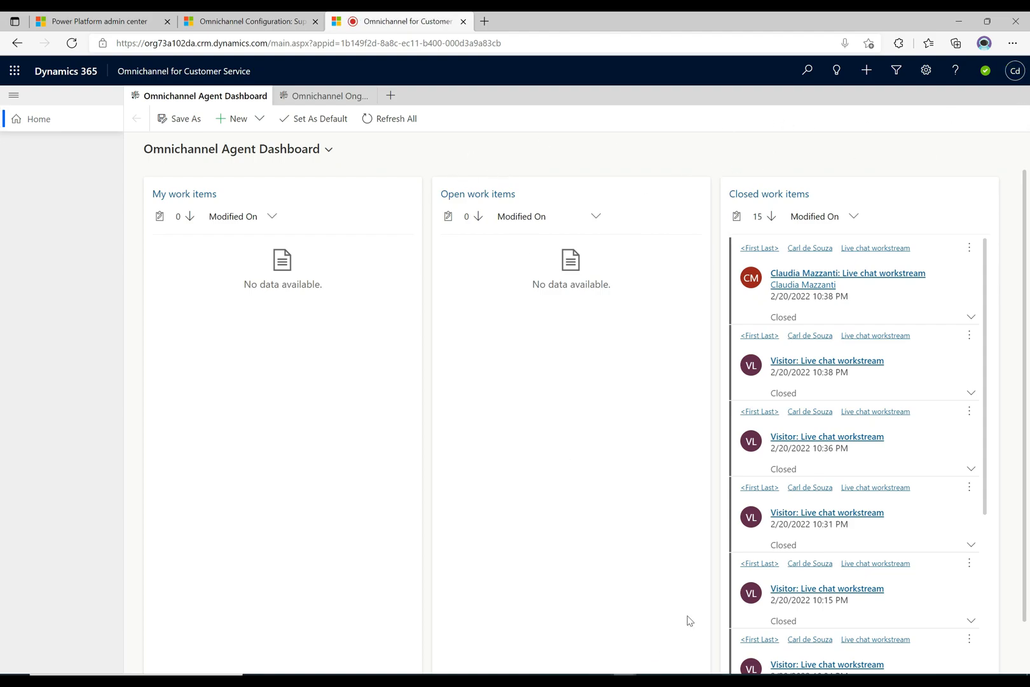
Step: Bring the browser windows of both agents to the front over the supervisor's dashboard
key(alt+Tab)
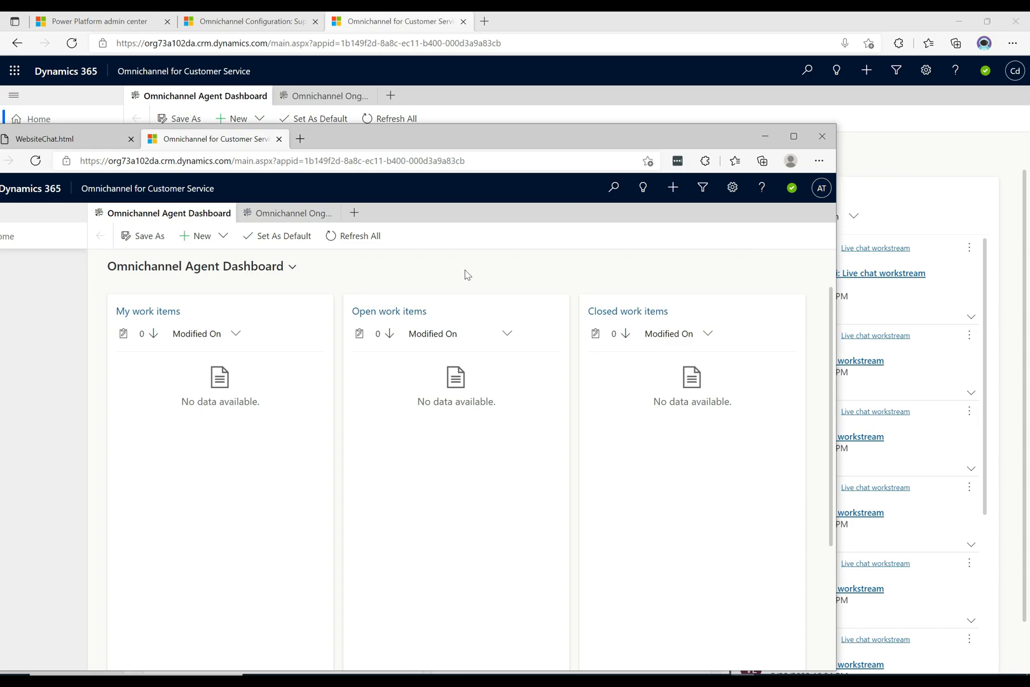
drag(429, 133, 470, 108)
mouse_move(642, 645)
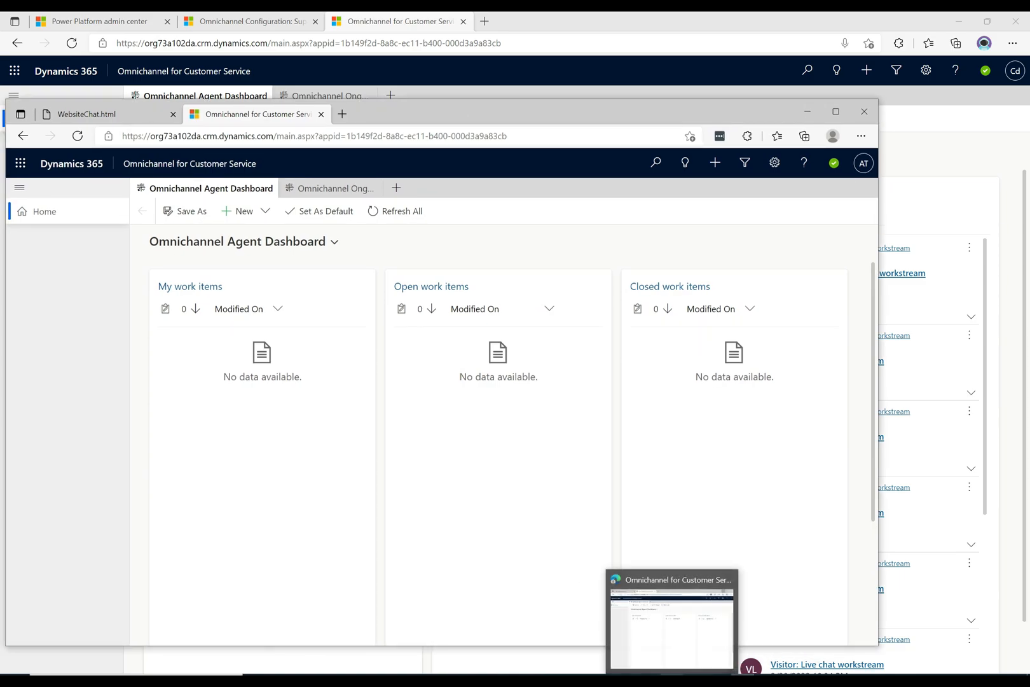
click(674, 626)
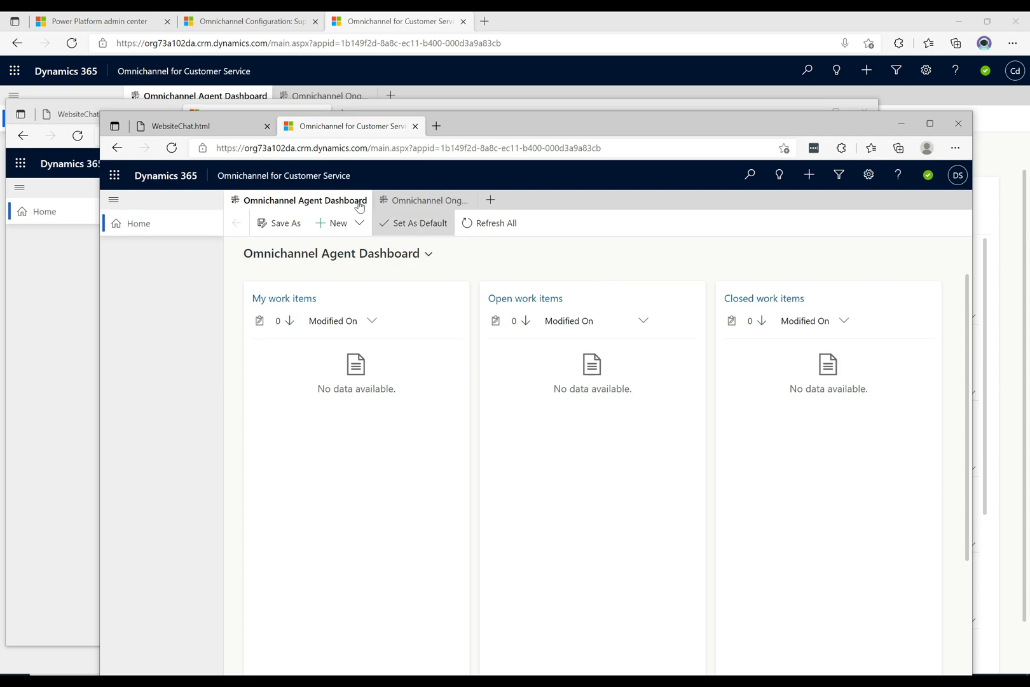
Step: Close the ended conversation on WebsiteChat.html in the second agent's window and start a new chat
click(225, 128)
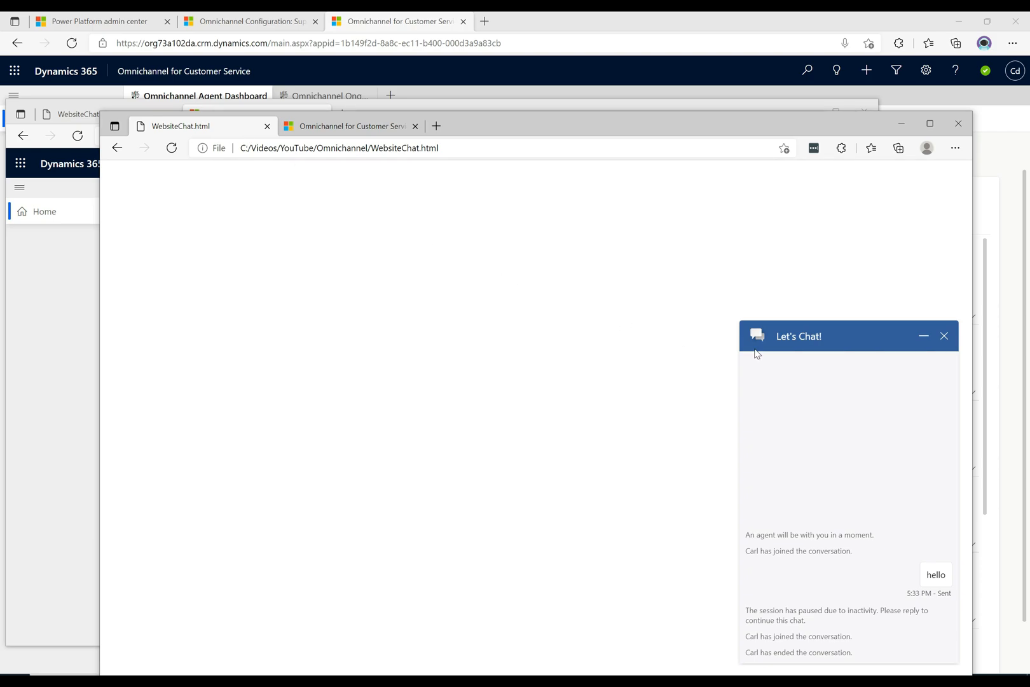
click(944, 336)
click(820, 508)
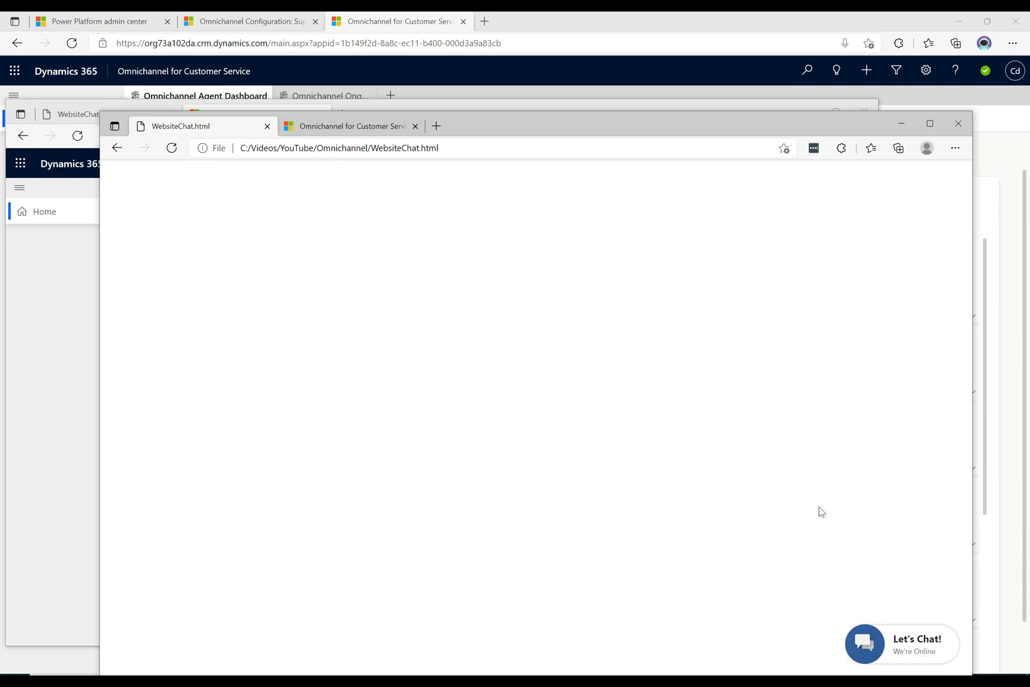
click(895, 654)
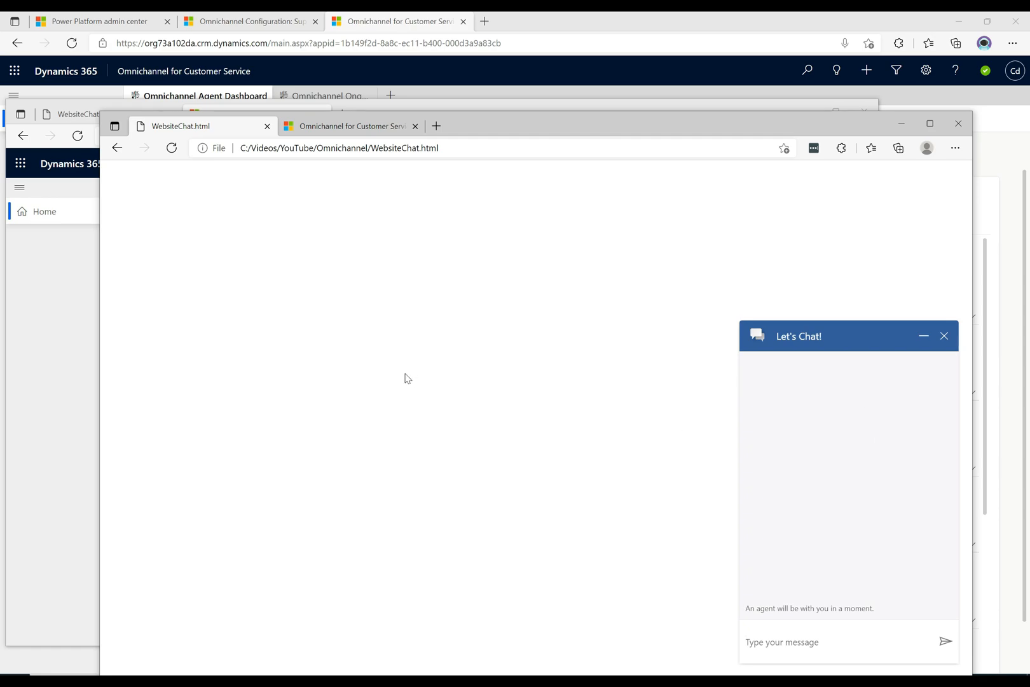
Step: Close the ended conversation on WebsiteChat.html in the first agent's window and start another new chat
click(37, 347)
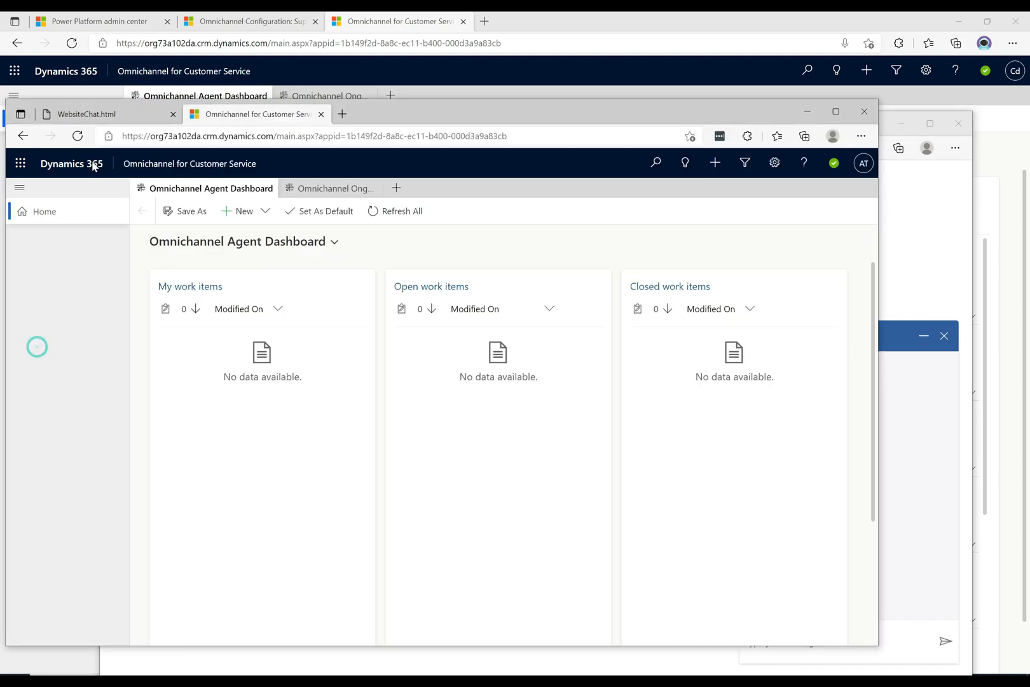
click(89, 114)
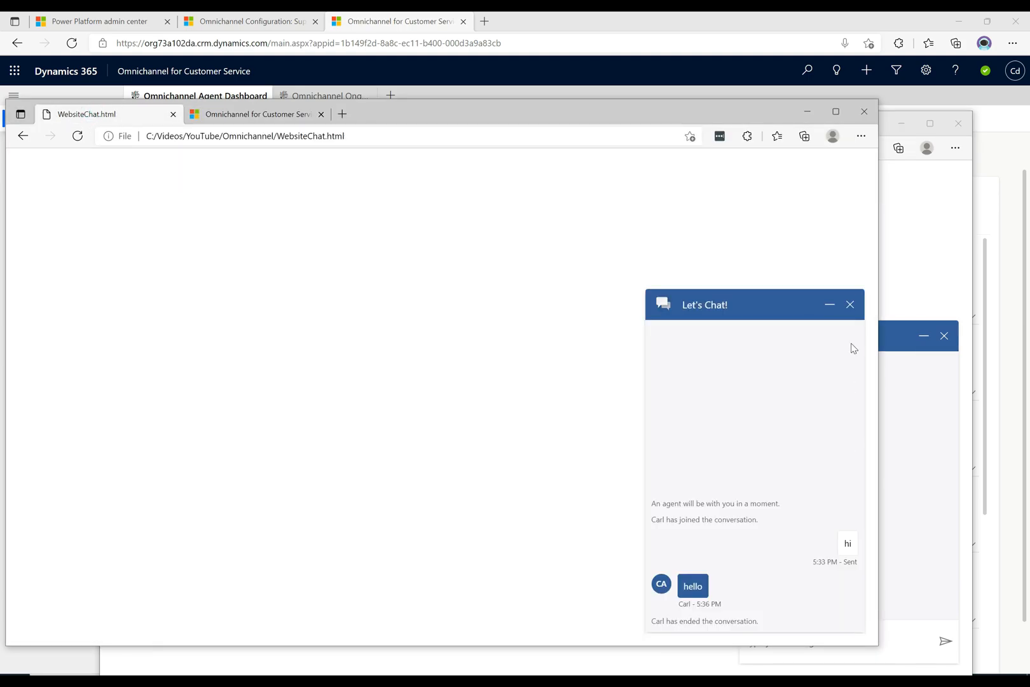
click(850, 304)
click(727, 481)
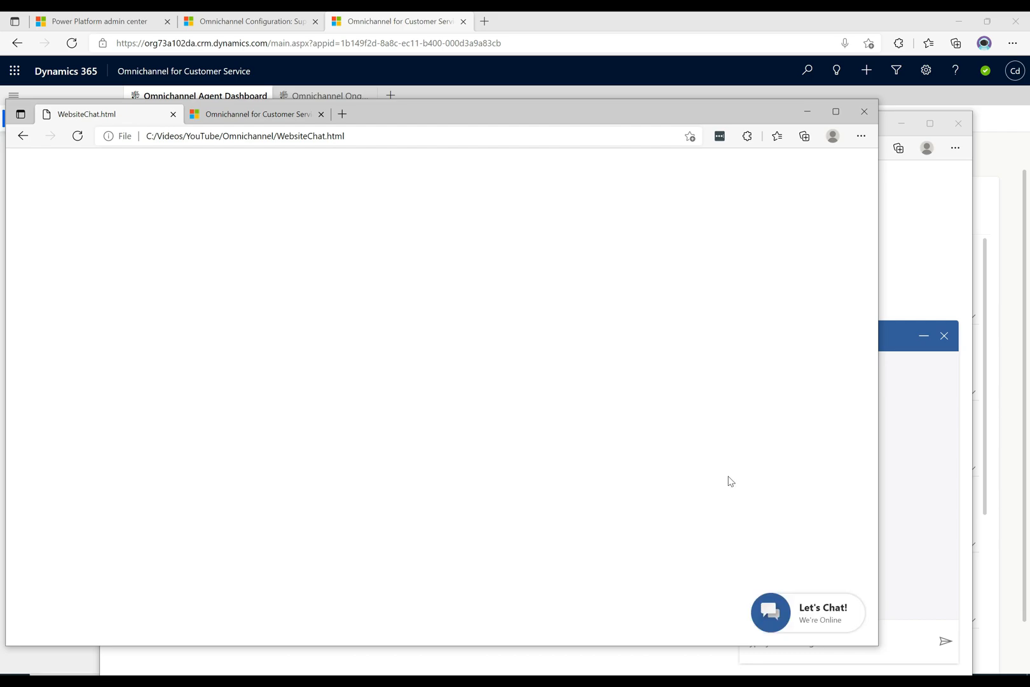
click(802, 617)
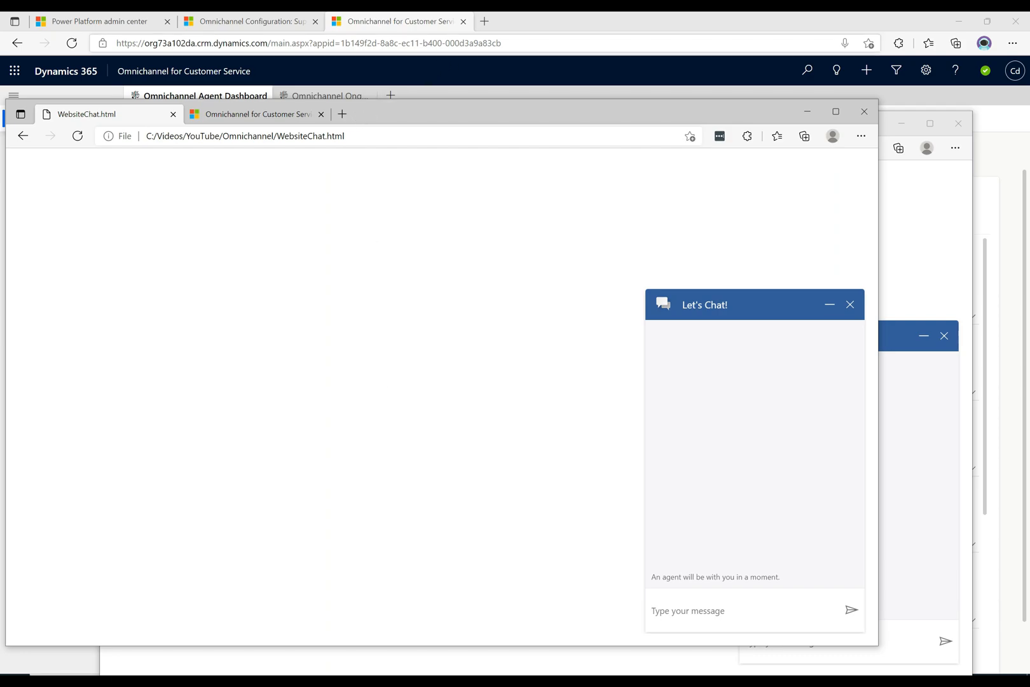
Step: Open the Omnichannel Ongoing Conversations Dashboard in the supervisor's window and check the list of available dashboards
click(397, 18)
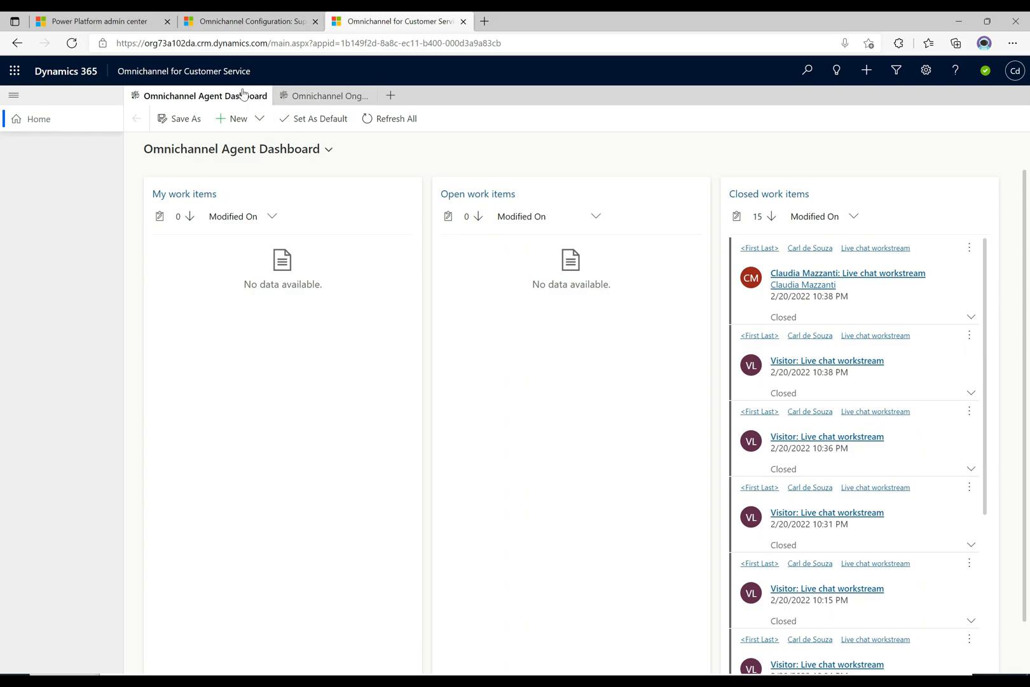
click(340, 98)
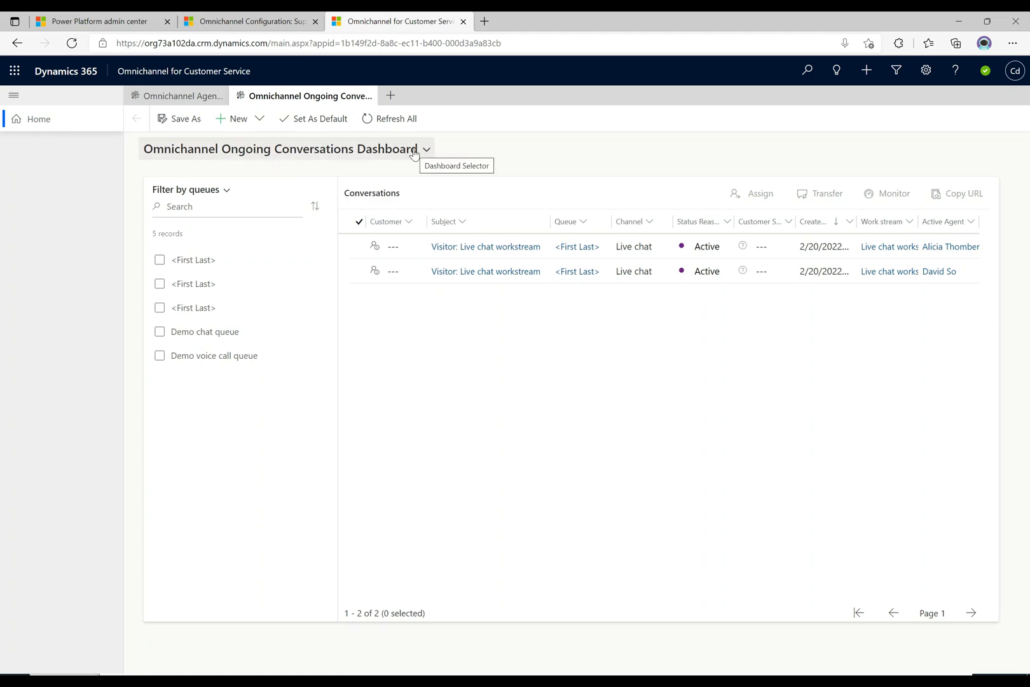
click(381, 155)
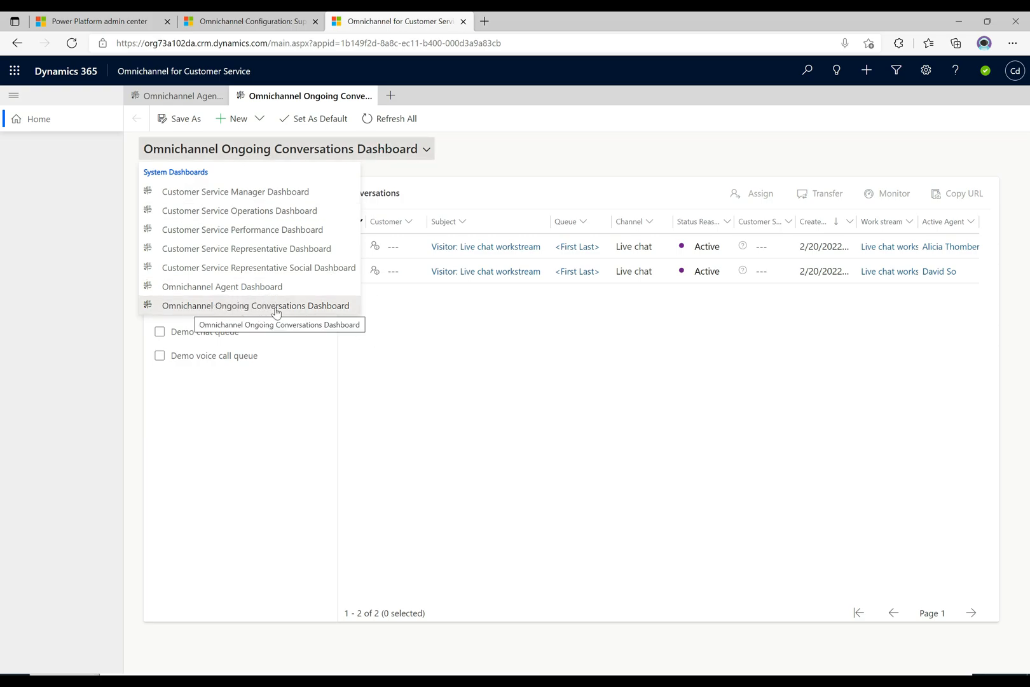
click(432, 366)
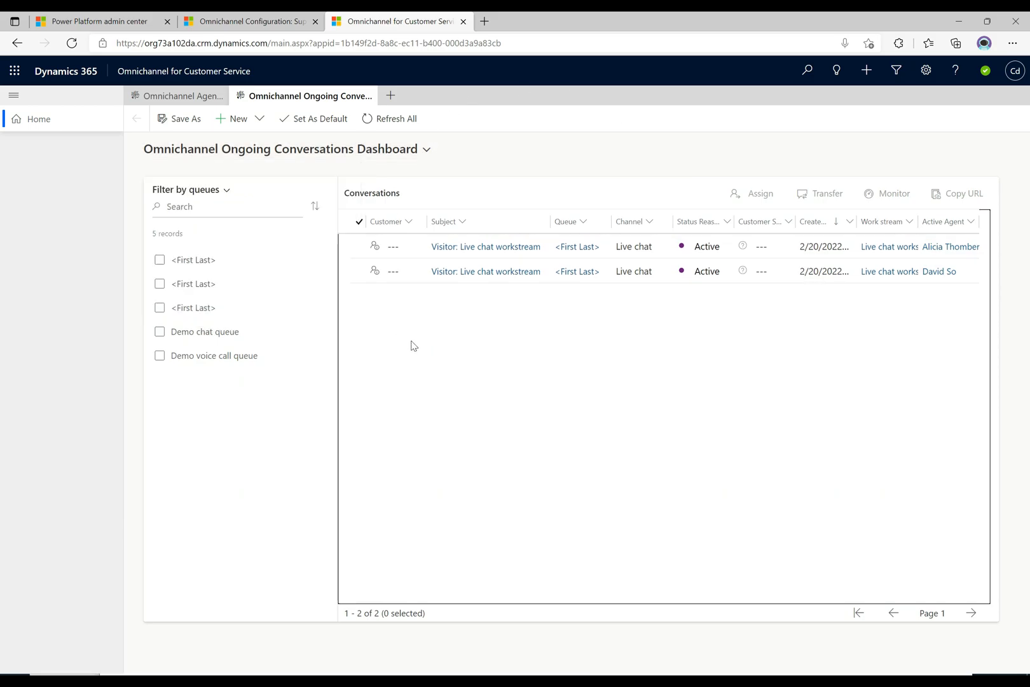
click(494, 155)
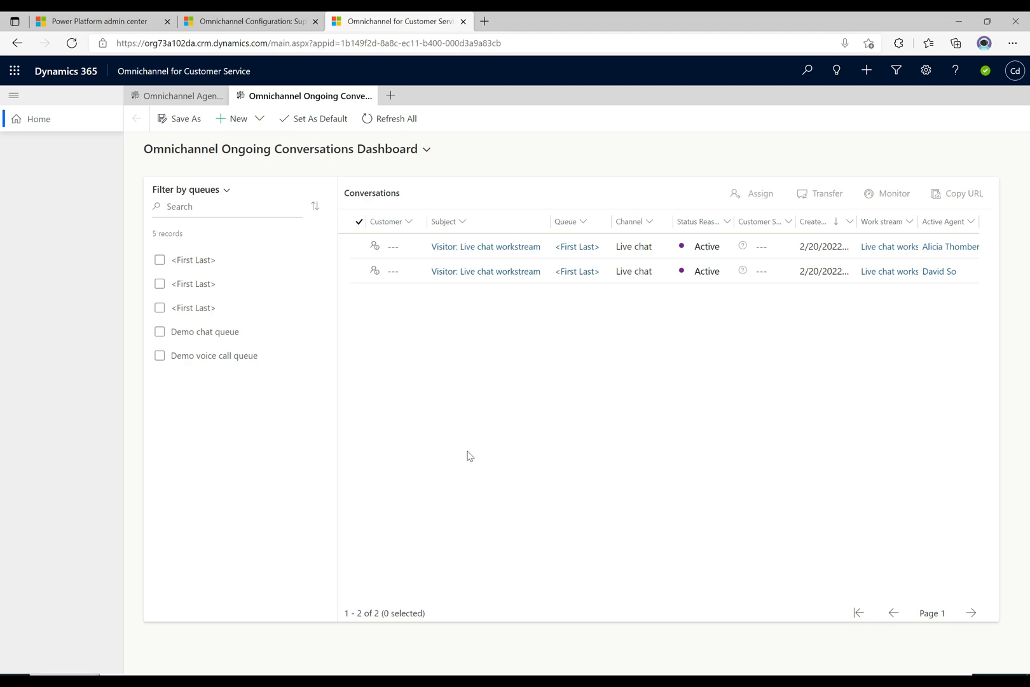
Step: Select the first live chat conversation in the list and display the first agent's Omnichannel Agent Dashboard
click(360, 248)
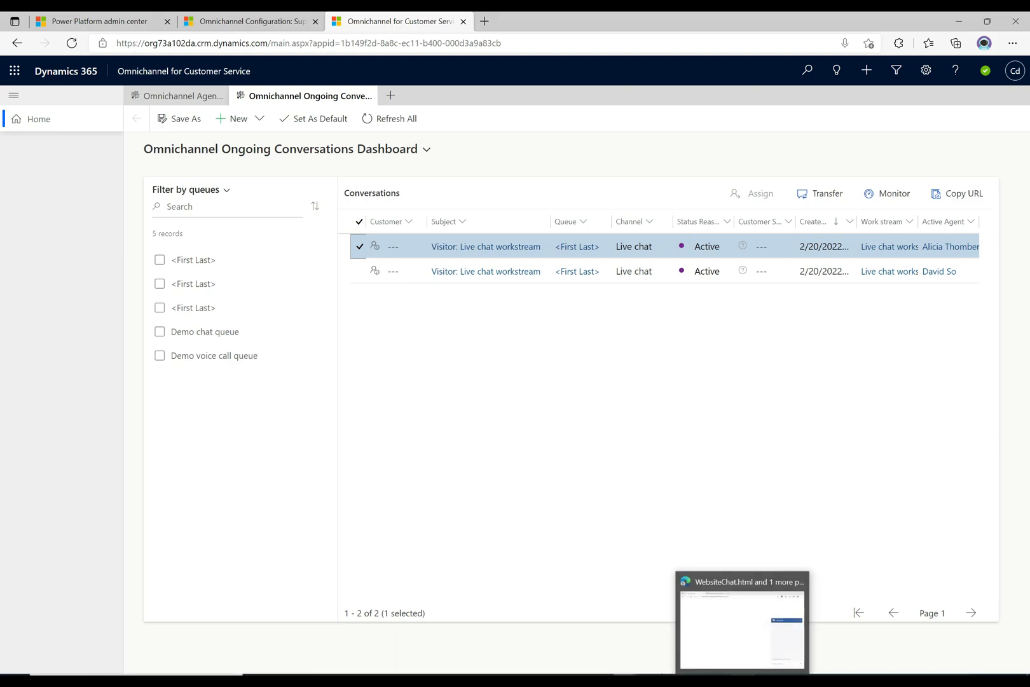
click(756, 673)
click(757, 673)
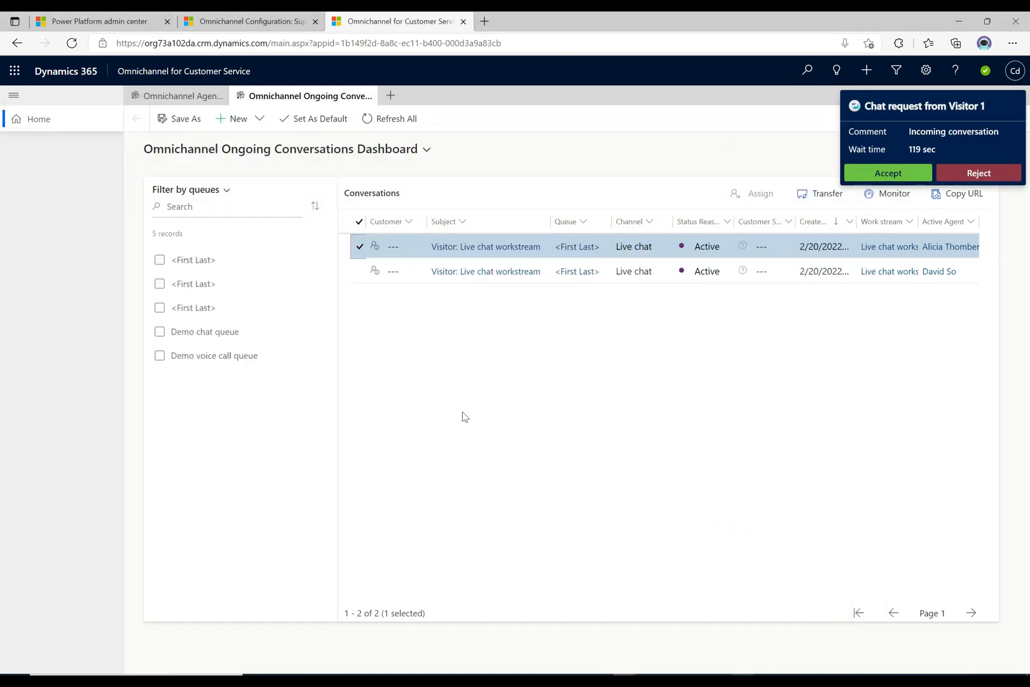
click(719, 675)
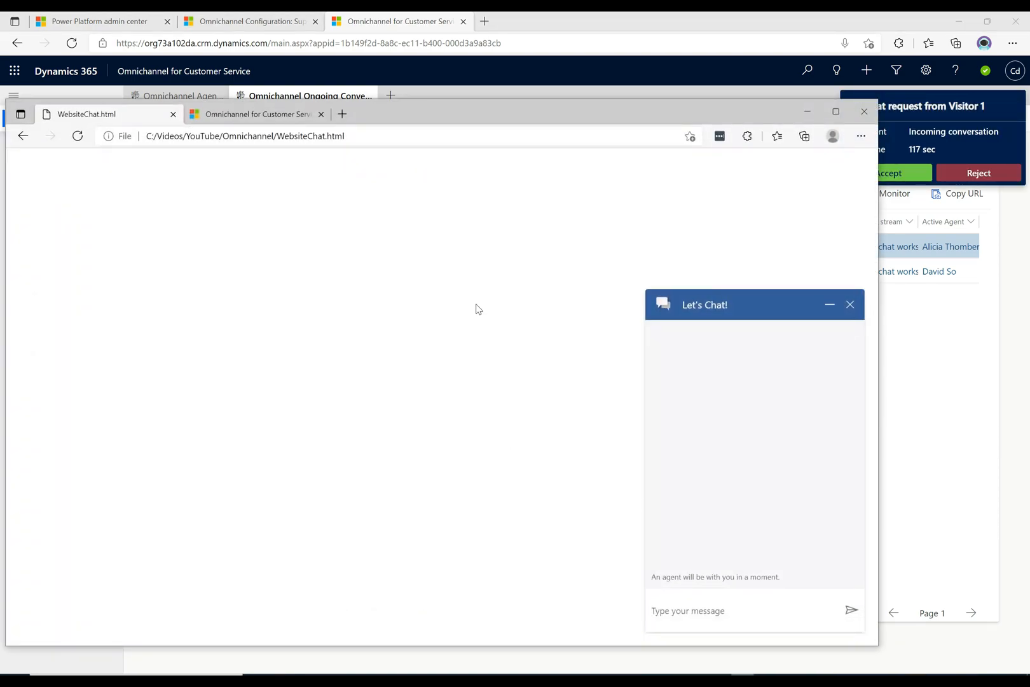
click(293, 114)
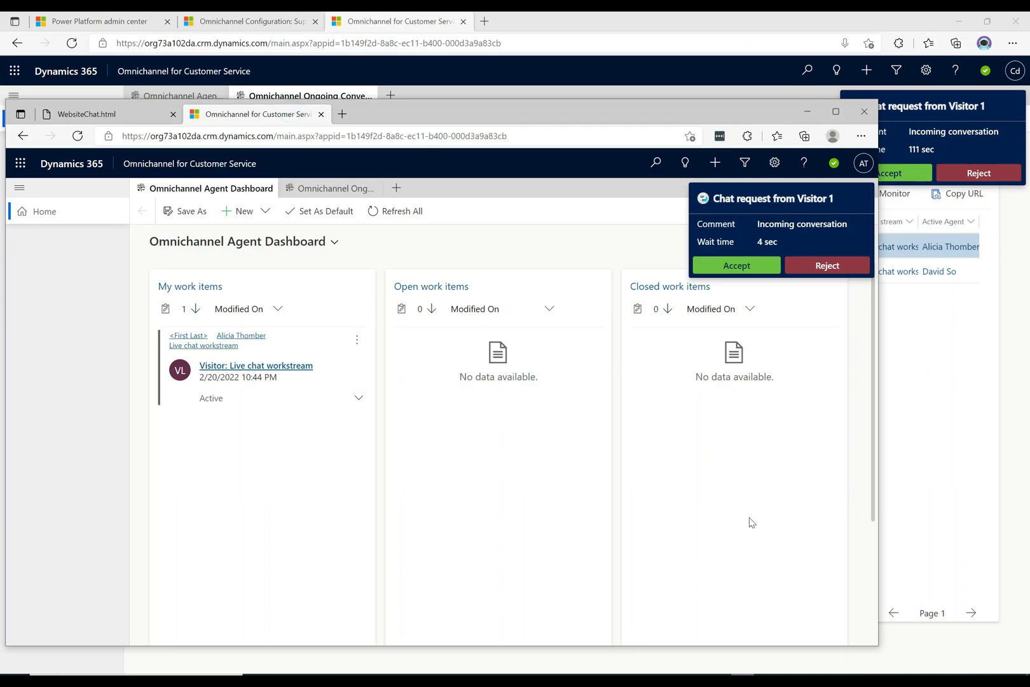
Step: Arrange the two agents' dashboard windows over the supervisor's dashboard so the second agent's chat request stays uncovered
mouse_move(642, 679)
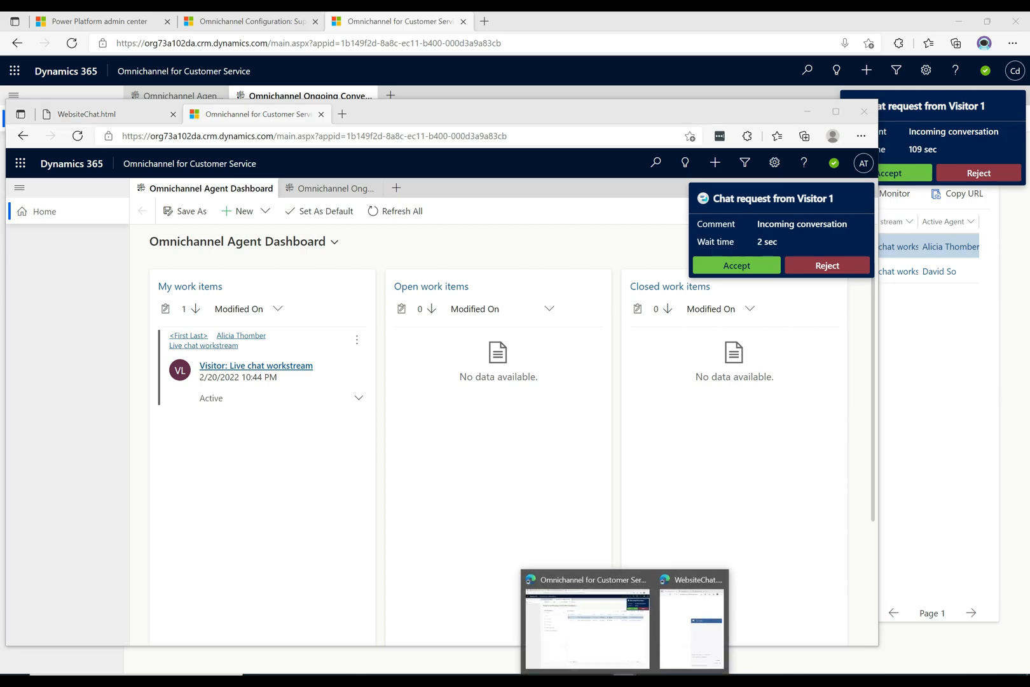
click(602, 625)
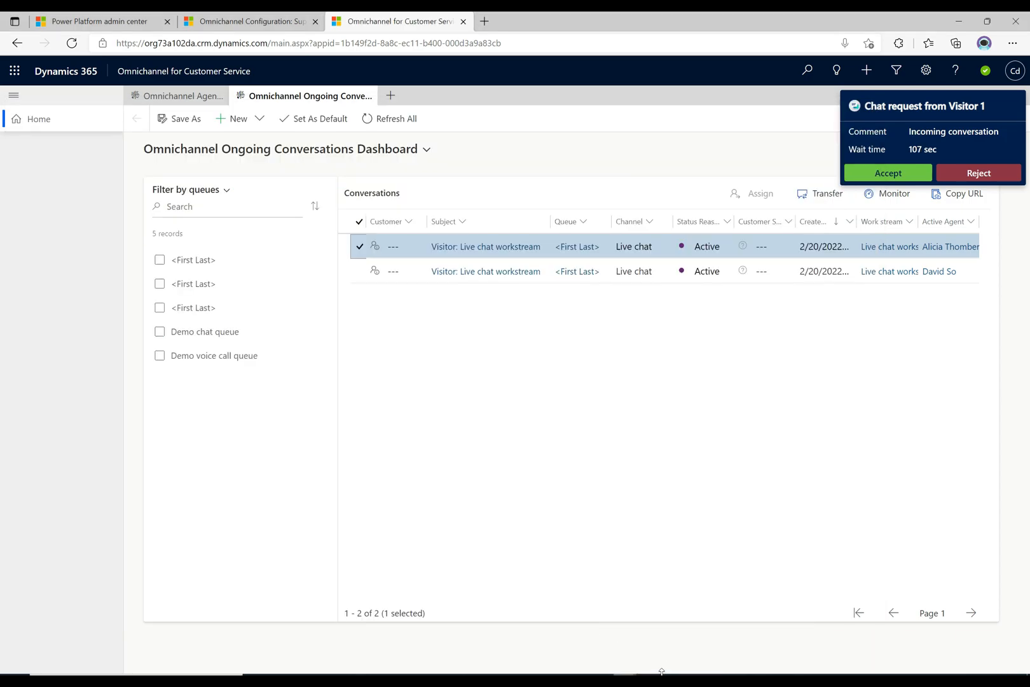
click(624, 680)
click(382, 131)
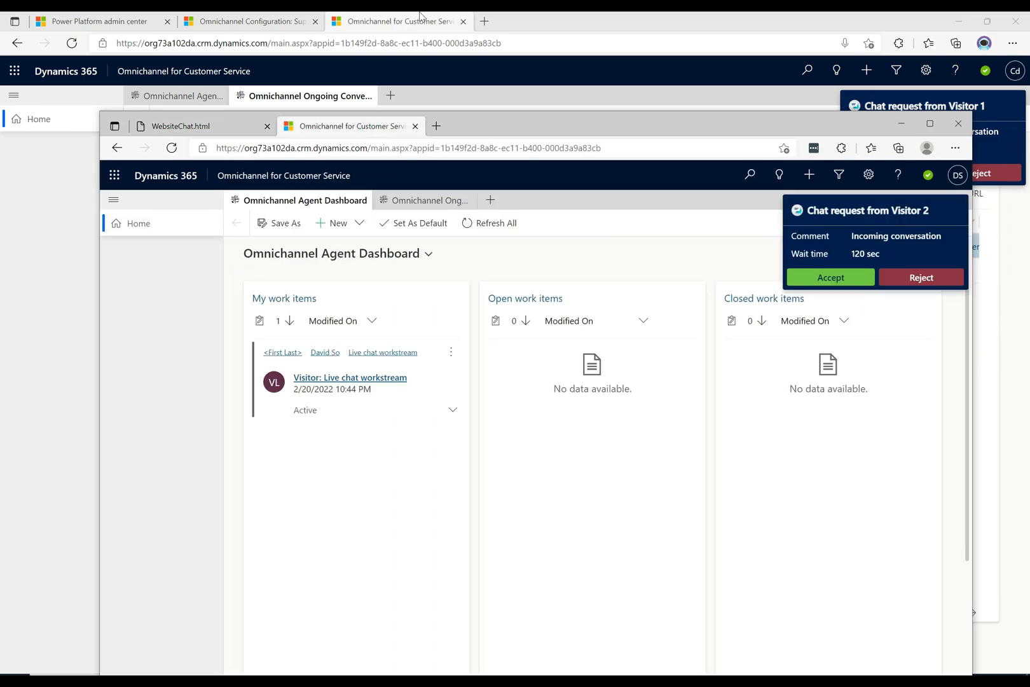
drag(614, 136, 552, 202)
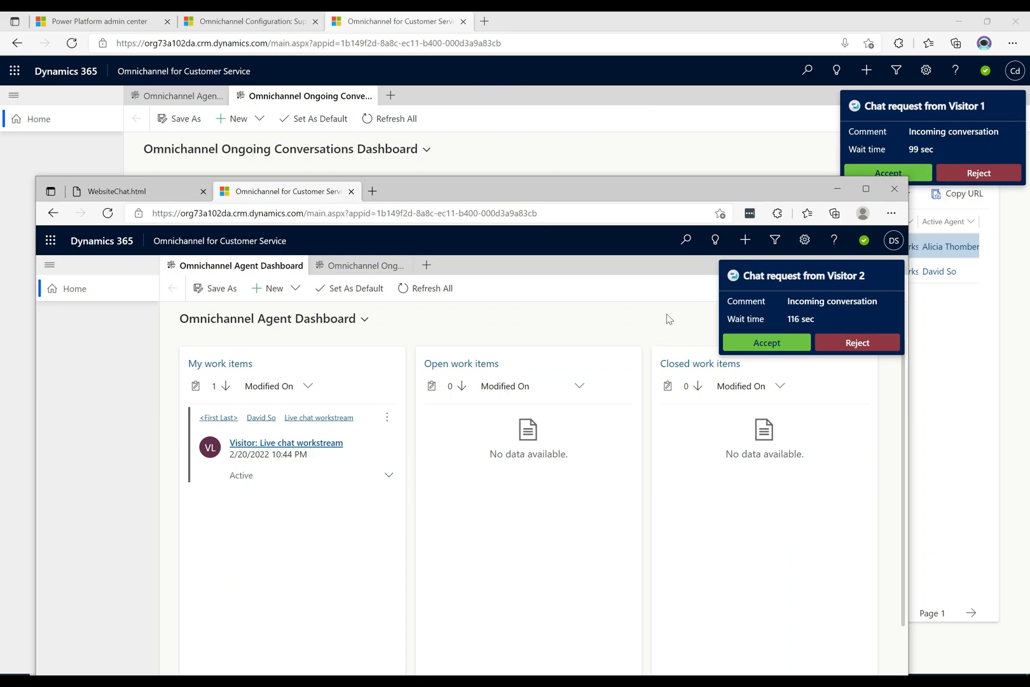
drag(597, 194, 596, 96)
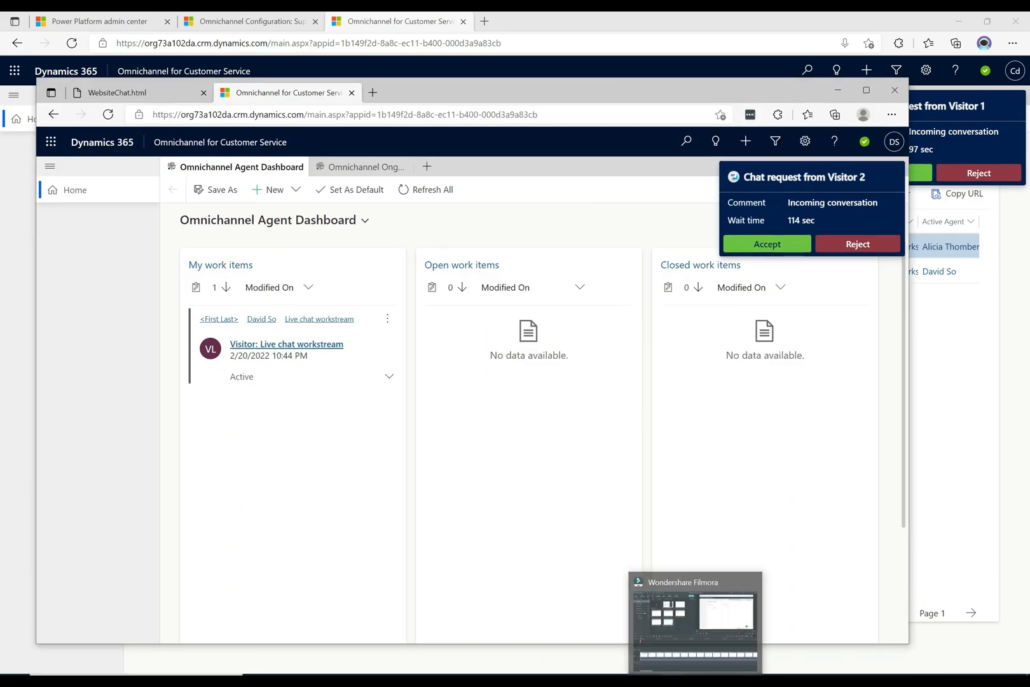
click(737, 626)
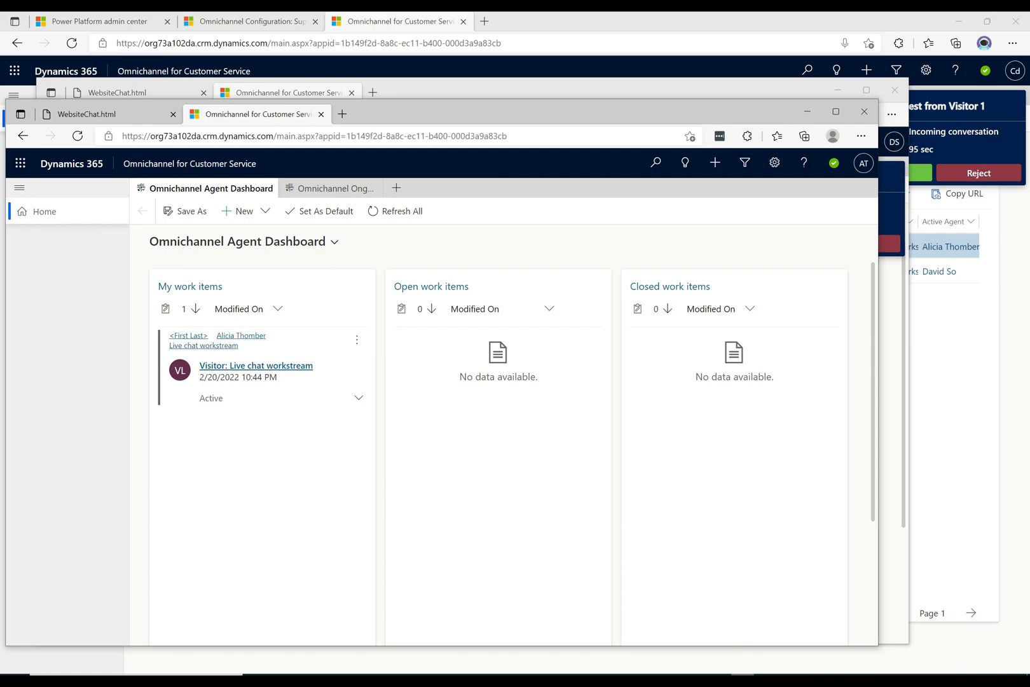
drag(687, 115, 494, 117)
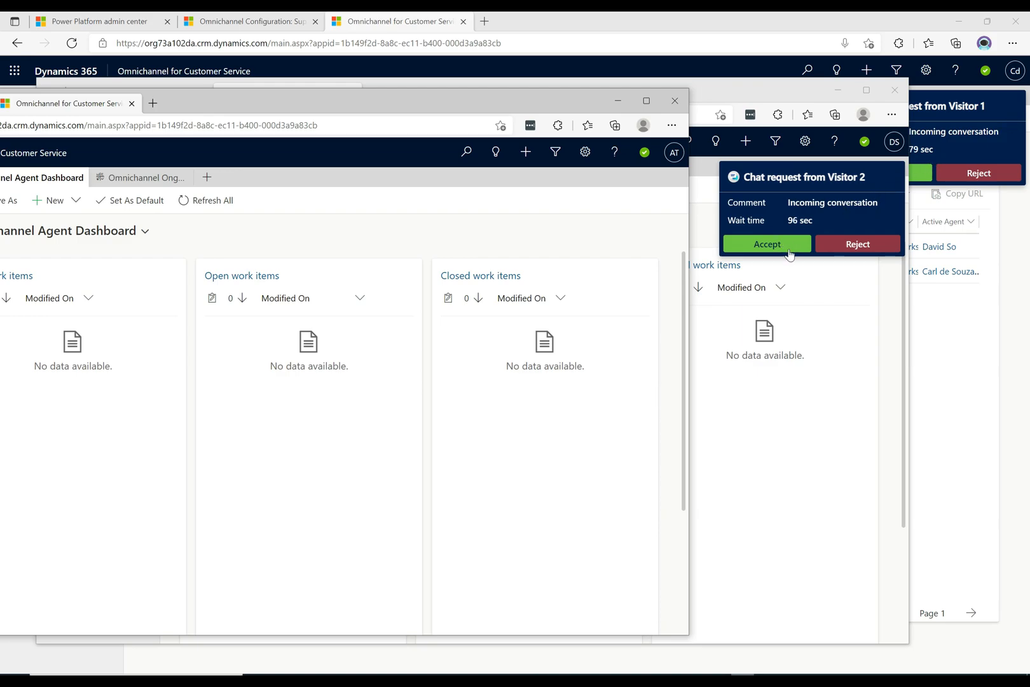
Step: Accept the incoming chat requests from Visitor 2 and Visitor 1 in the two agents' windows
click(750, 417)
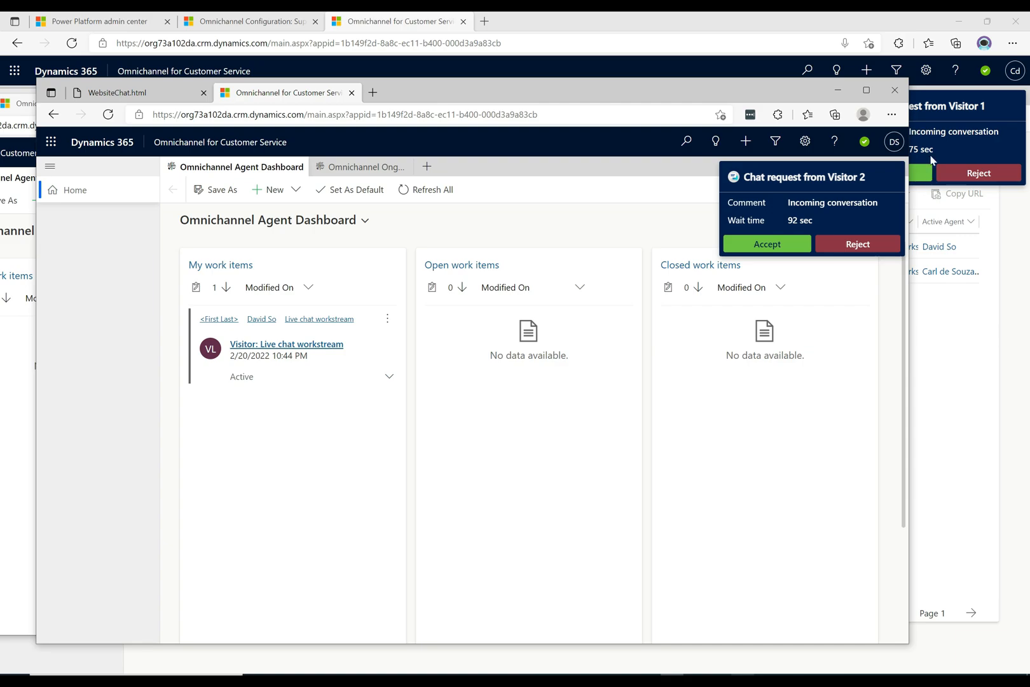
click(757, 246)
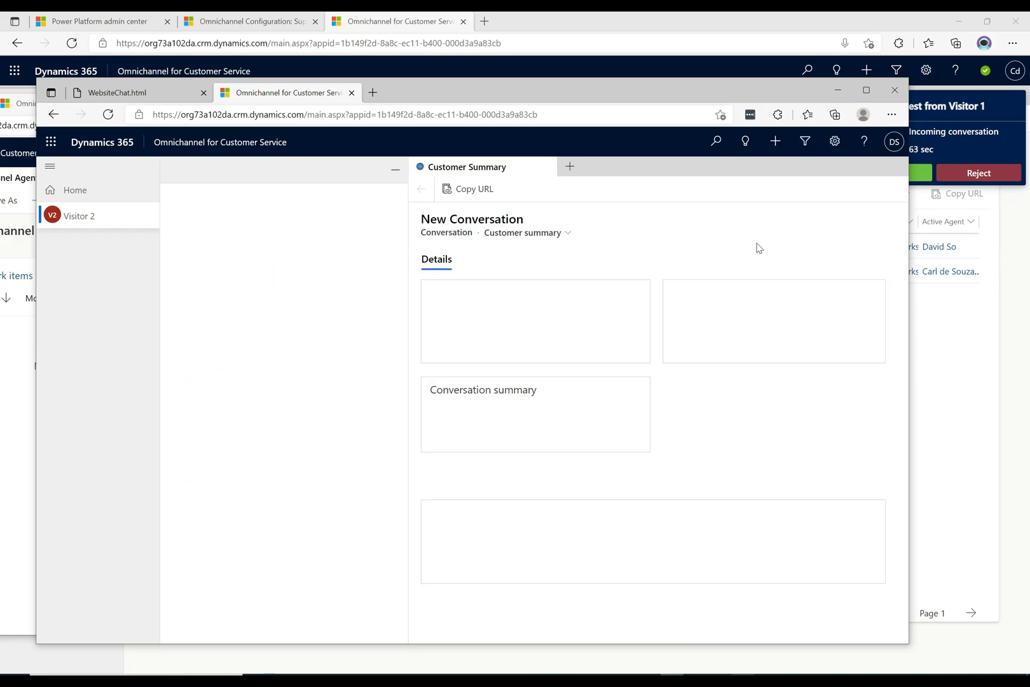
click(960, 126)
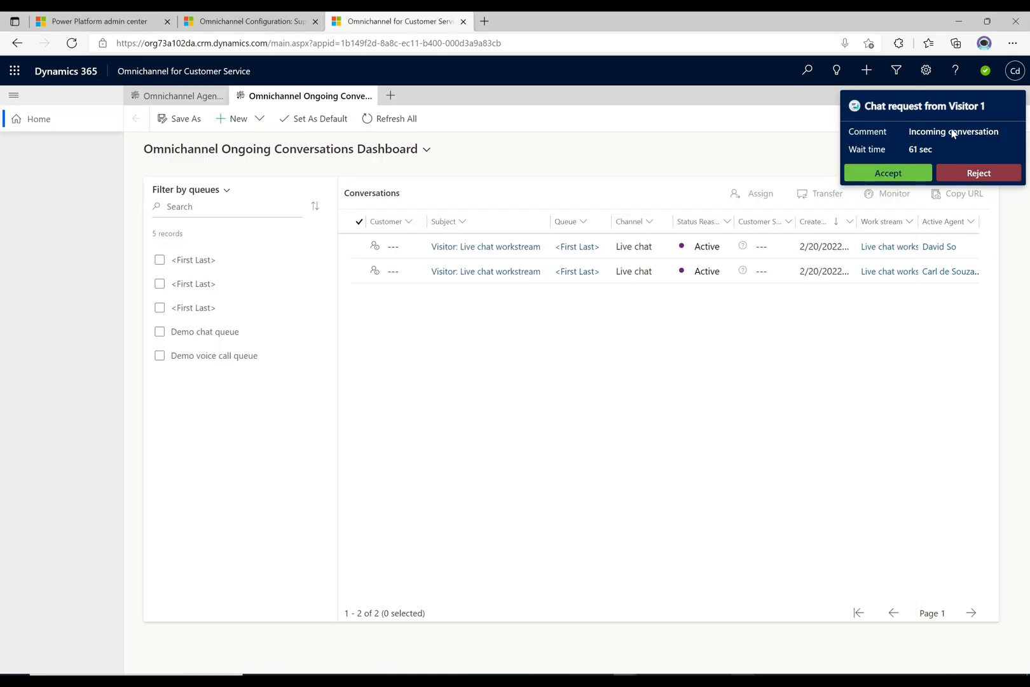
click(889, 173)
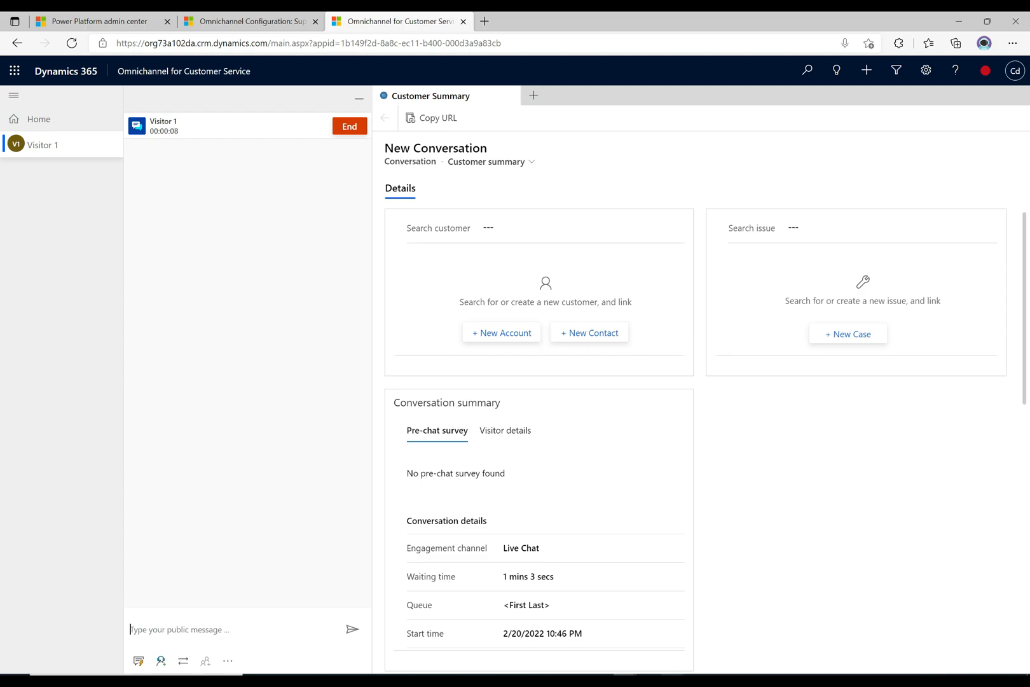
Step: Bring the supervisor's window forward, display its Omnichannel Ongoing Conversations Dashboard and maximize the window
key(alt+Tab)
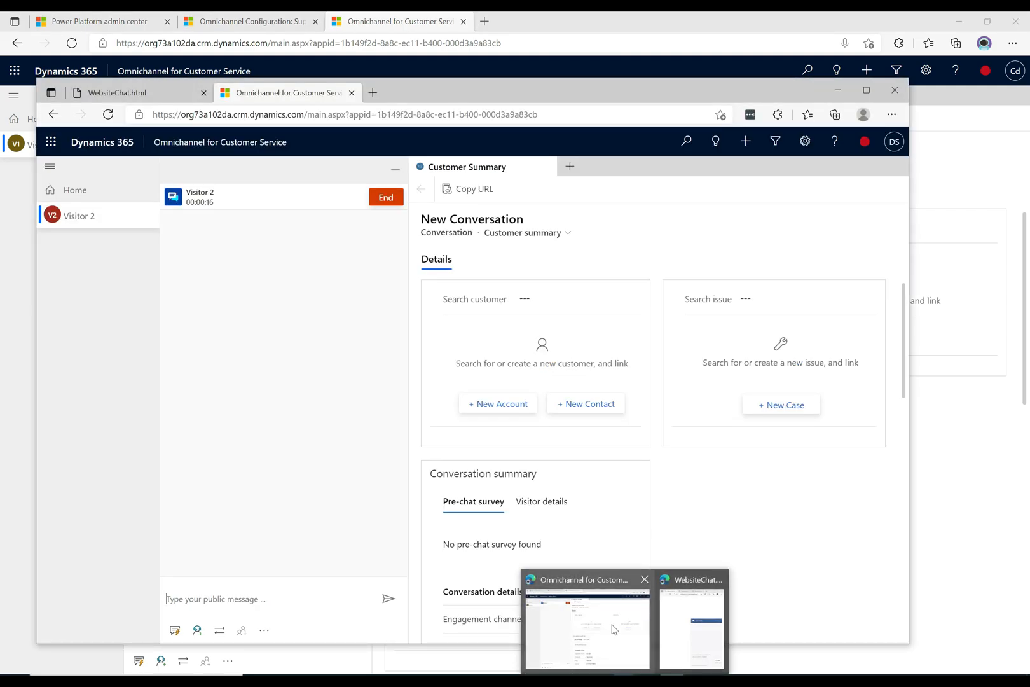
click(613, 629)
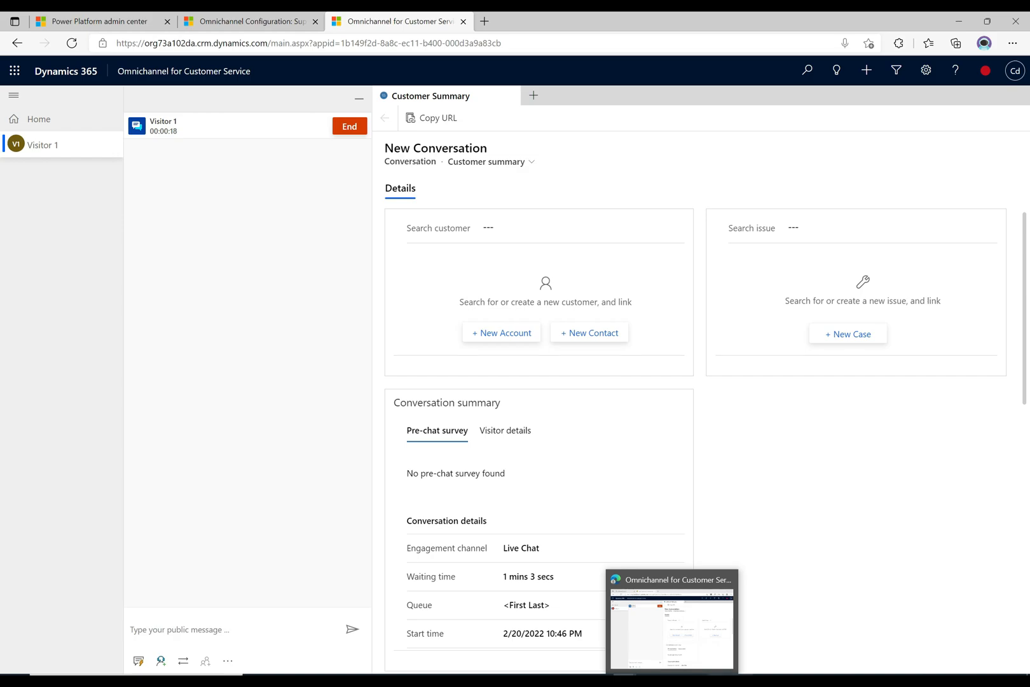
click(713, 680)
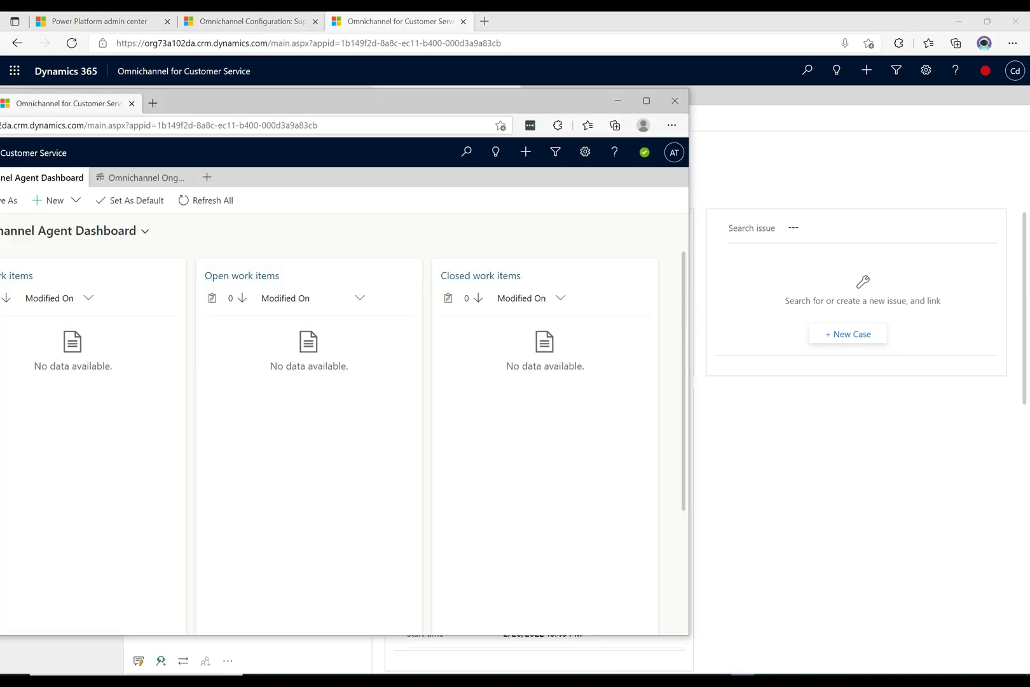
drag(400, 101, 596, 85)
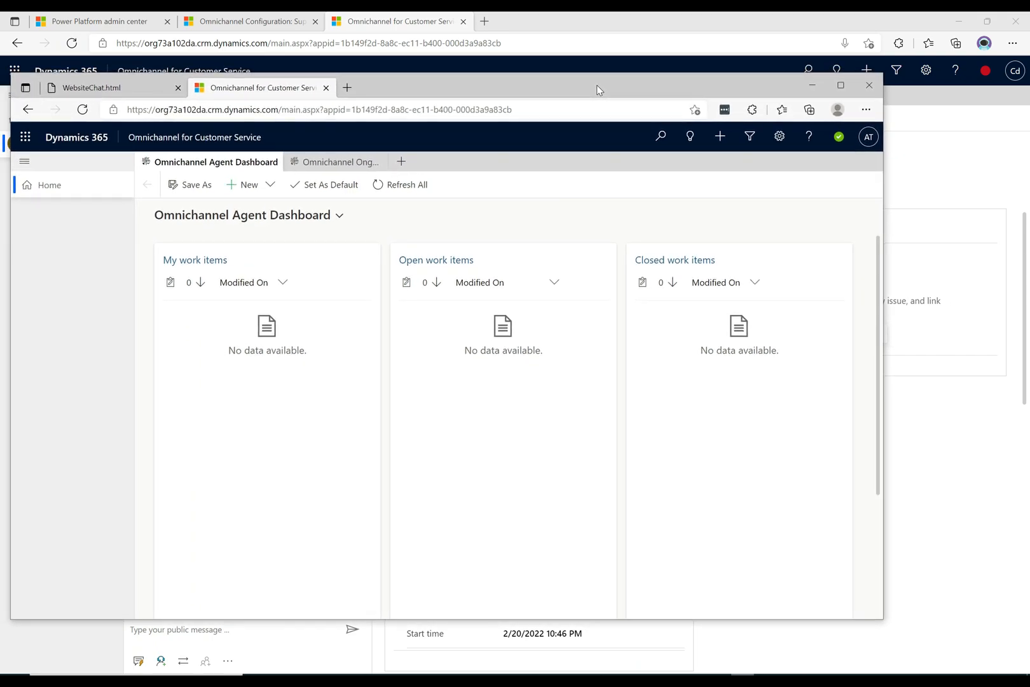
click(356, 164)
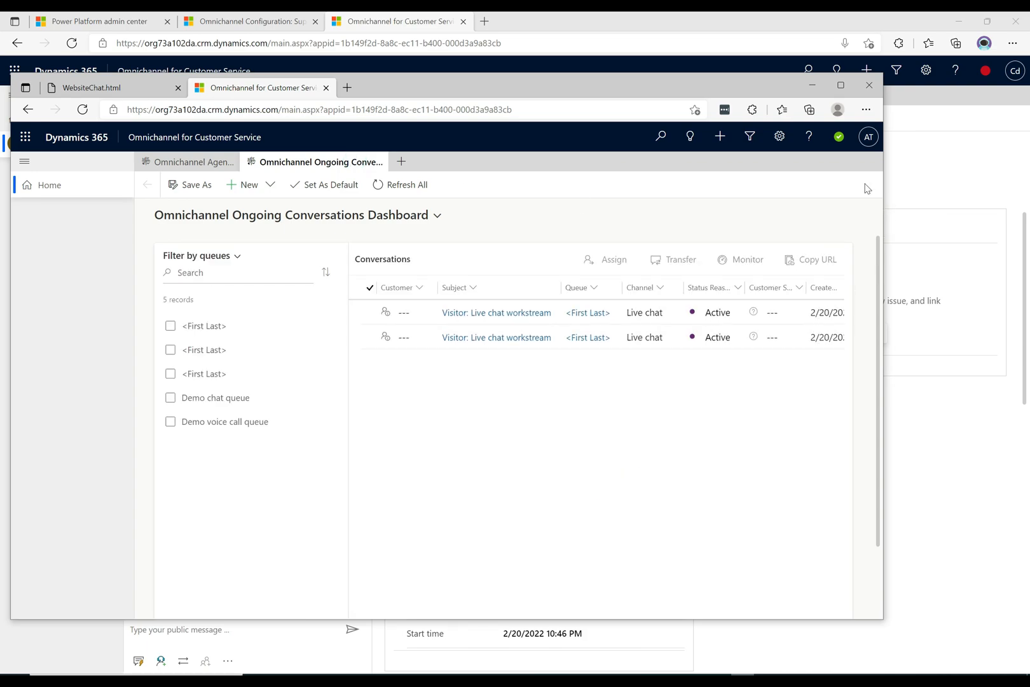
click(847, 88)
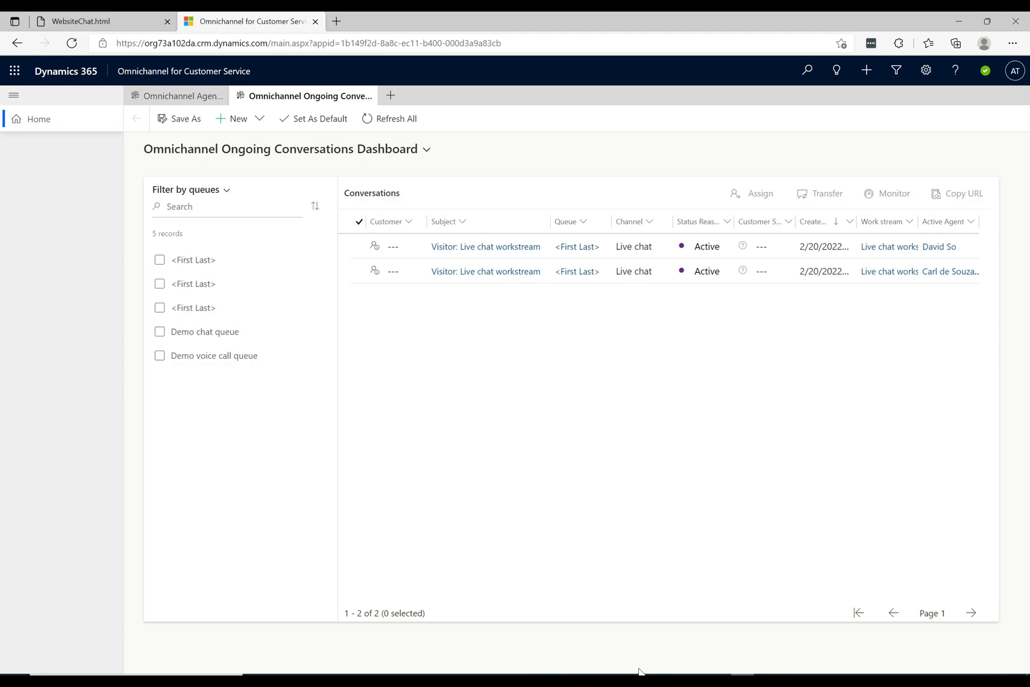
Step: Close the ended conversation in the separate three-tab WebsiteChat.html window and return to the supervisor's dashboard
mouse_move(637, 672)
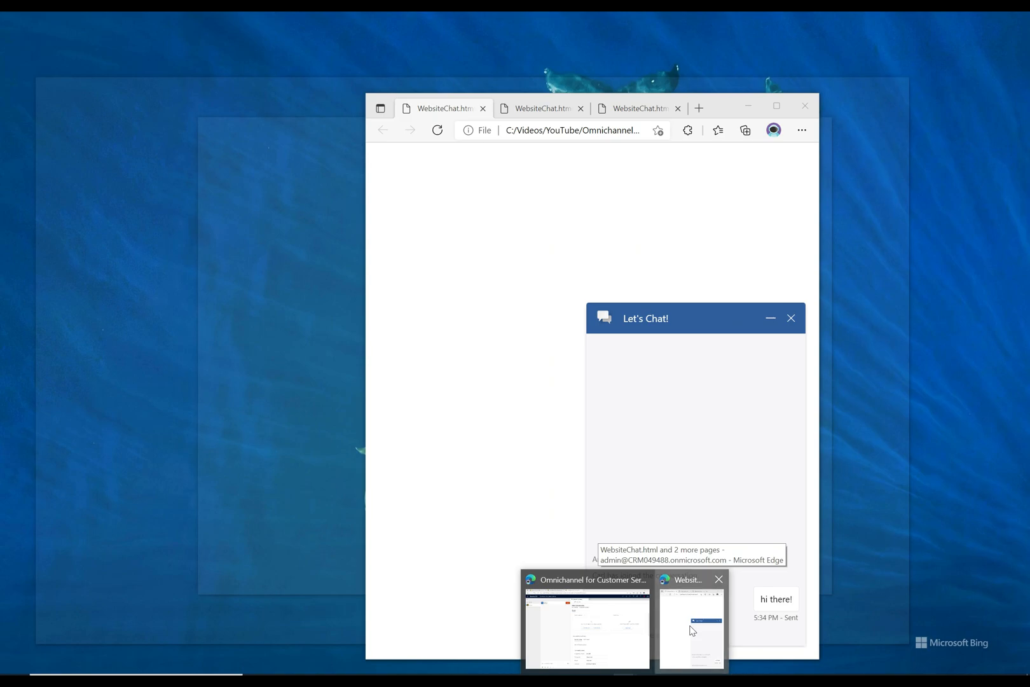
click(692, 632)
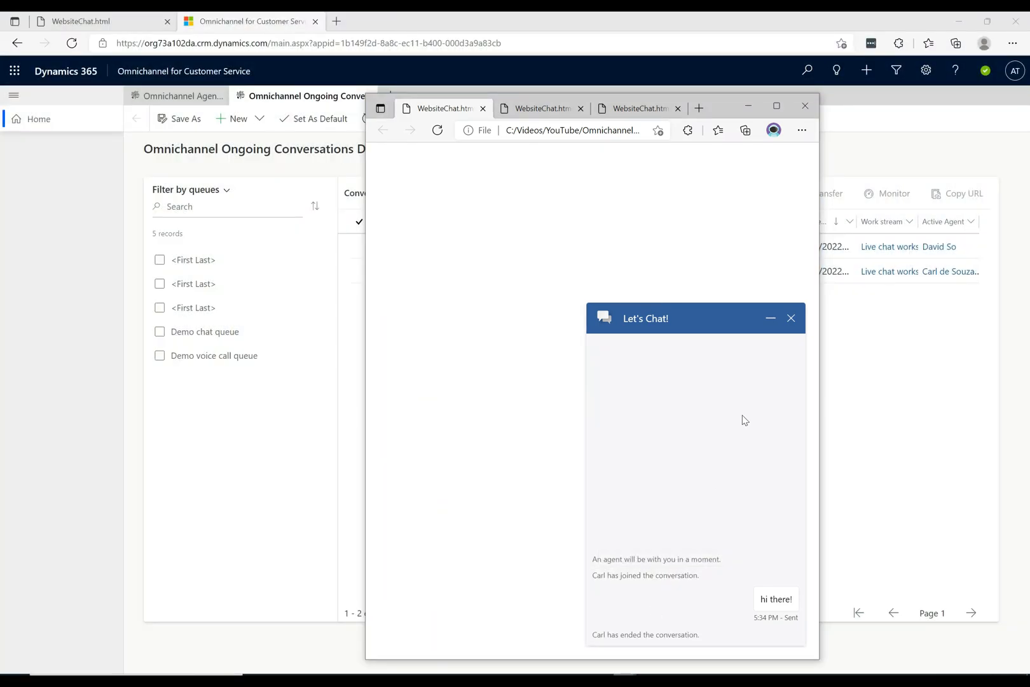
click(792, 318)
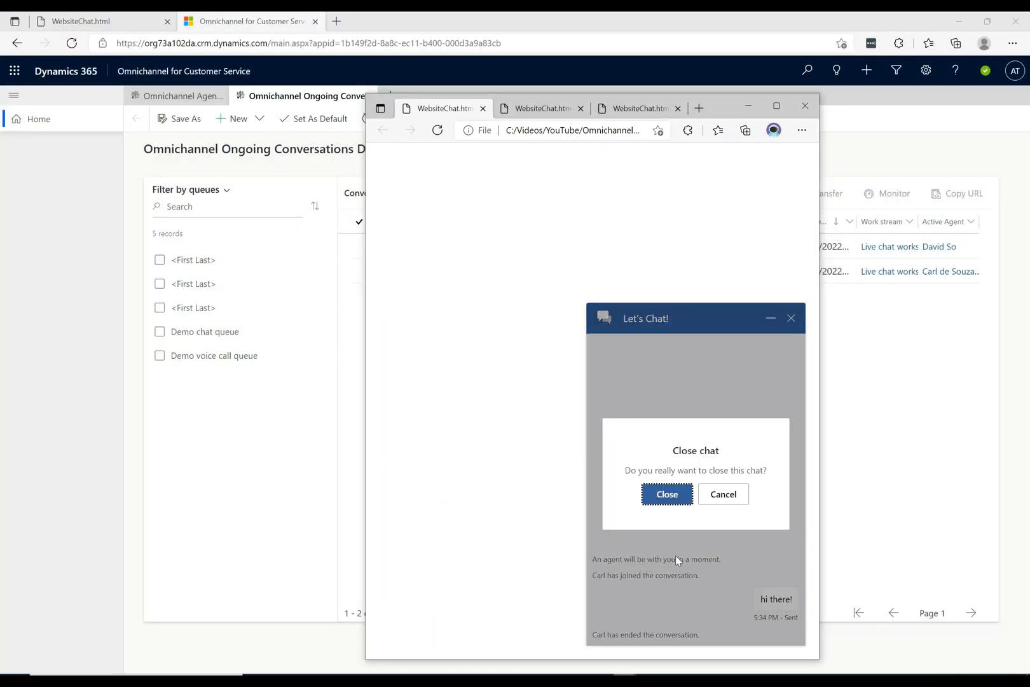
click(661, 497)
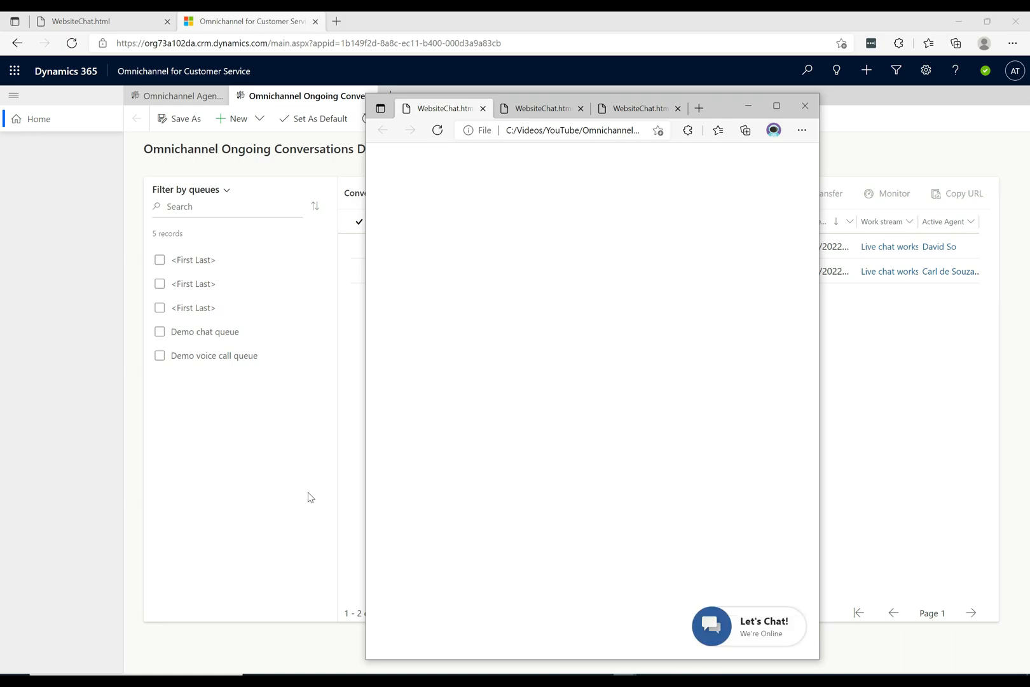
click(342, 515)
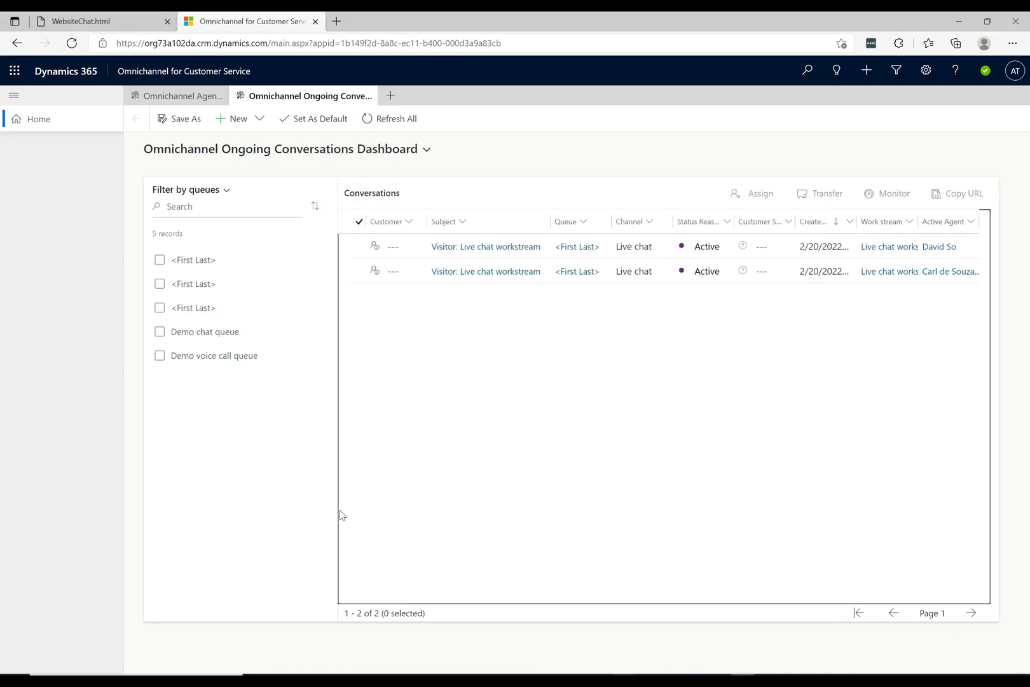
Step: Send the message "Hello!" as the customer in the WebsiteChat.html chat of the supervisor's browser window
mouse_move(718, 680)
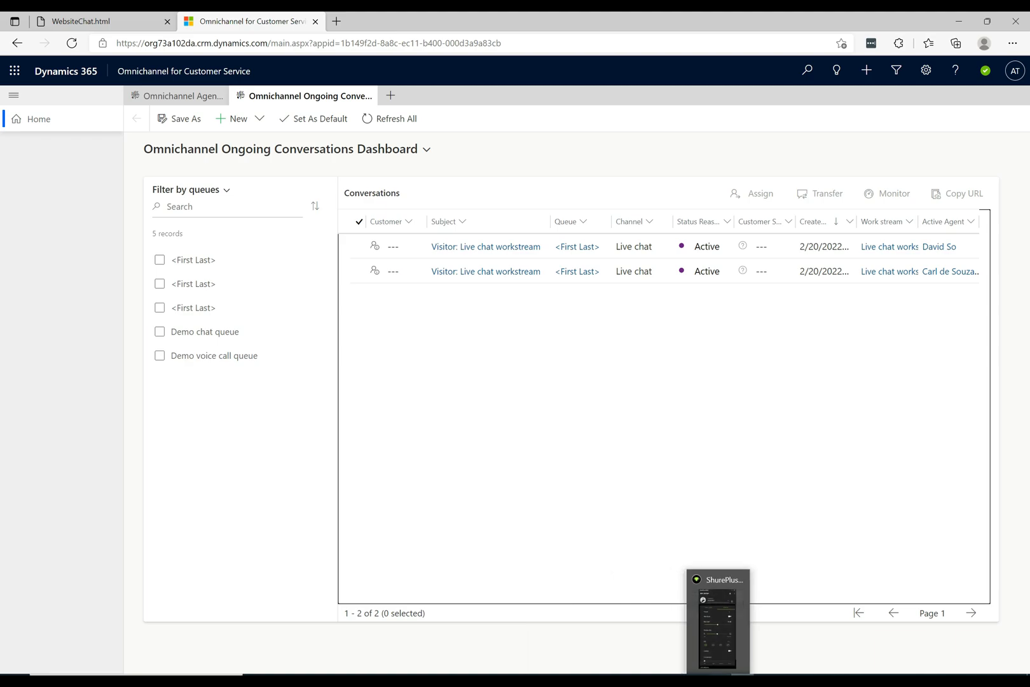
click(121, 16)
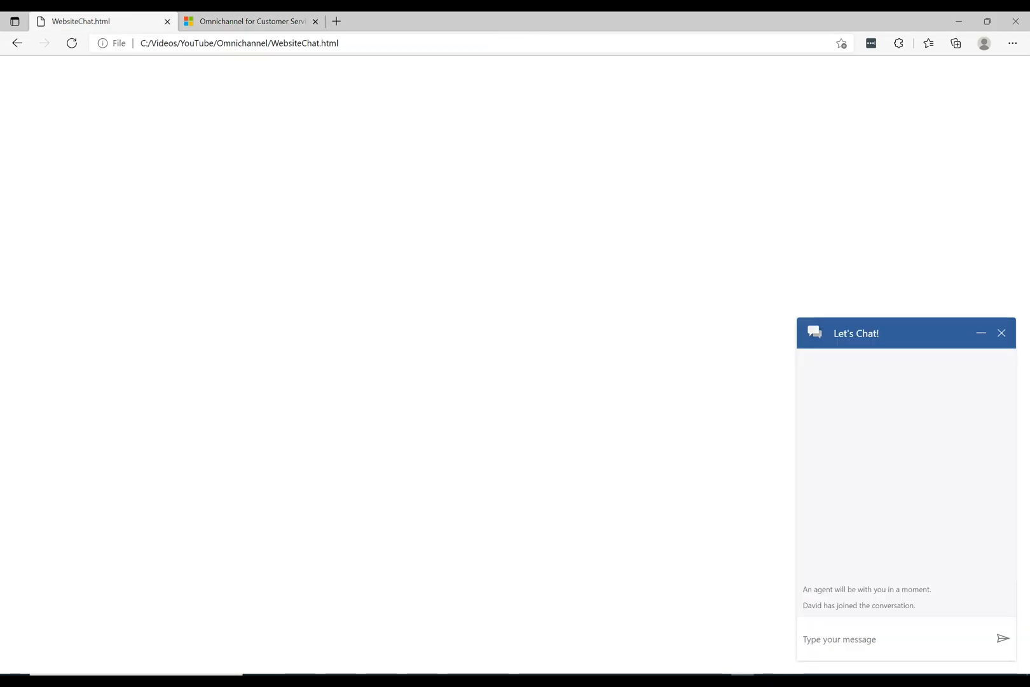
text(Hello!)
key(shift+Return)
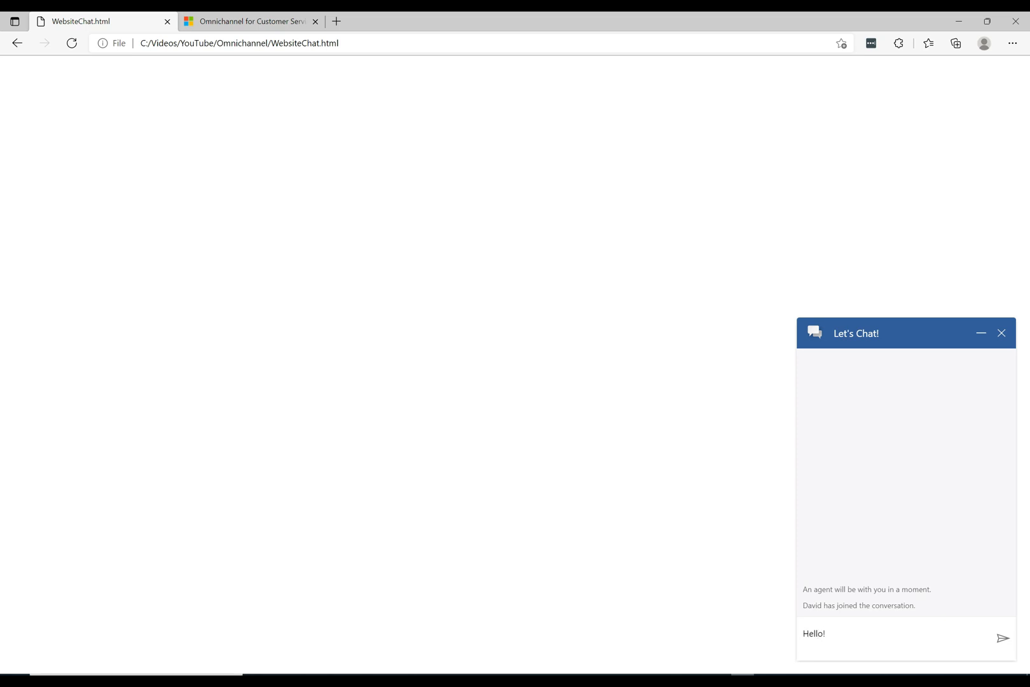
key(Return)
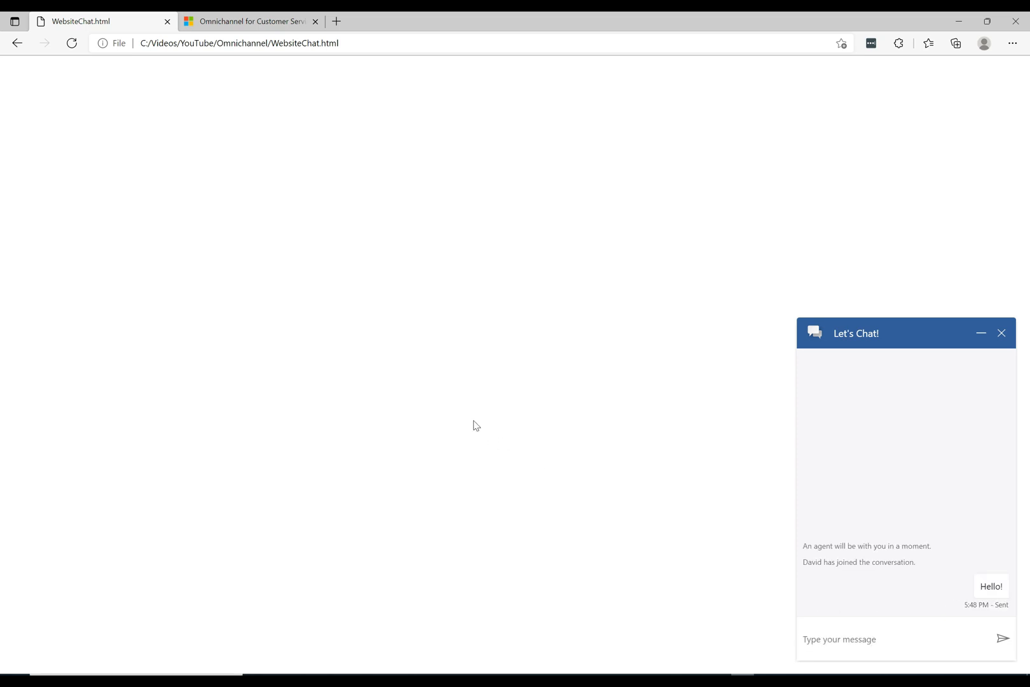
click(196, 19)
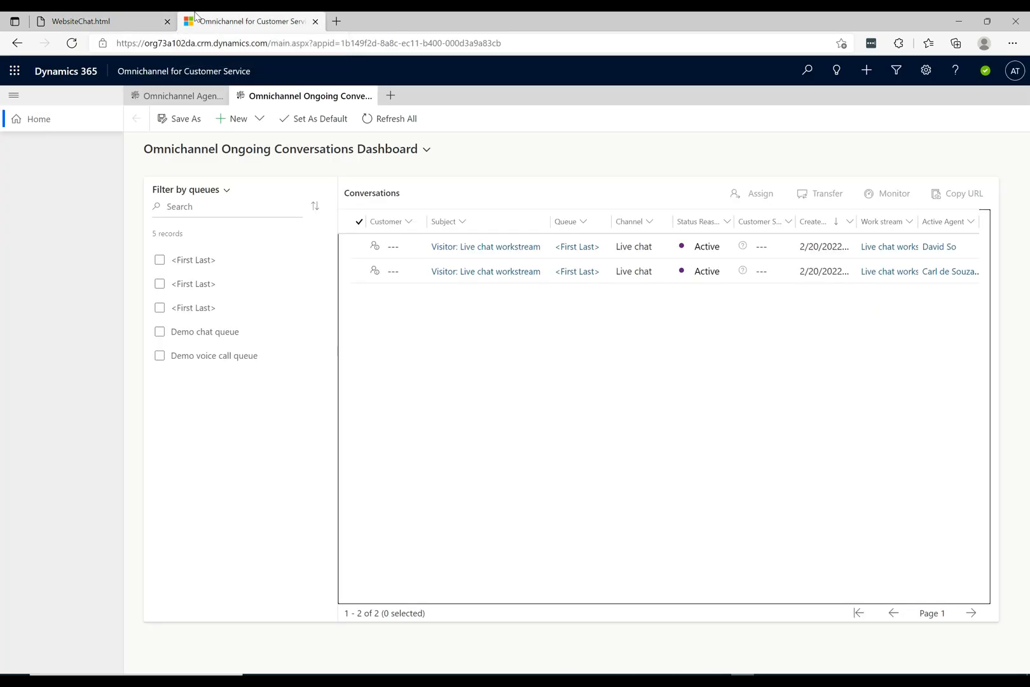
click(123, 17)
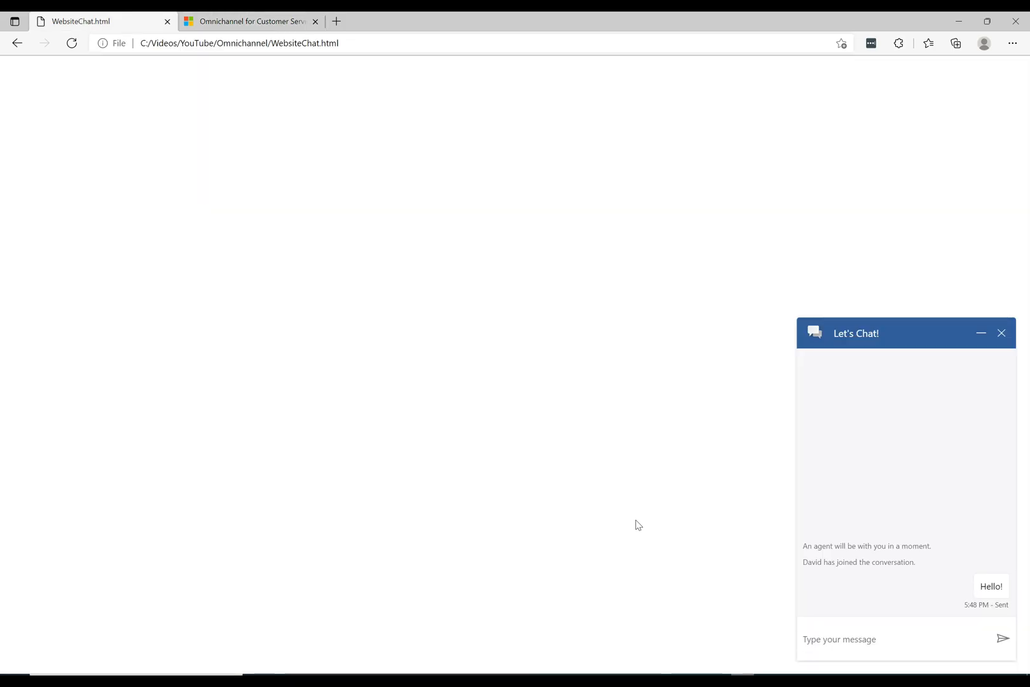
Step: Reply "Hi! How can I help you?" to the customer's message in the agent's Visitor 2 conversation
mouse_move(674, 681)
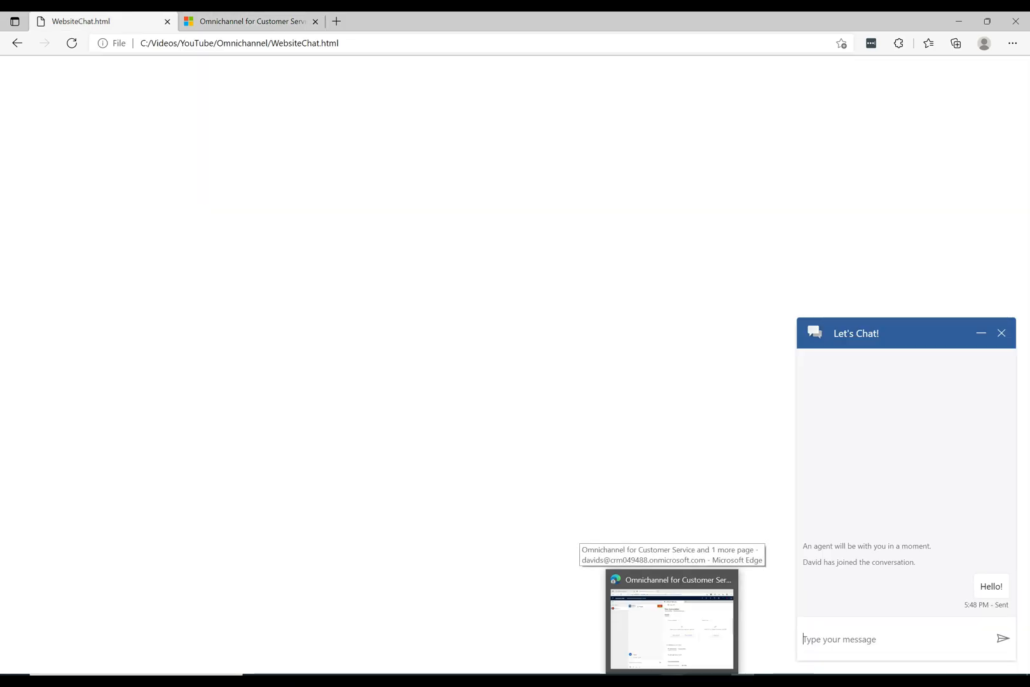
click(671, 623)
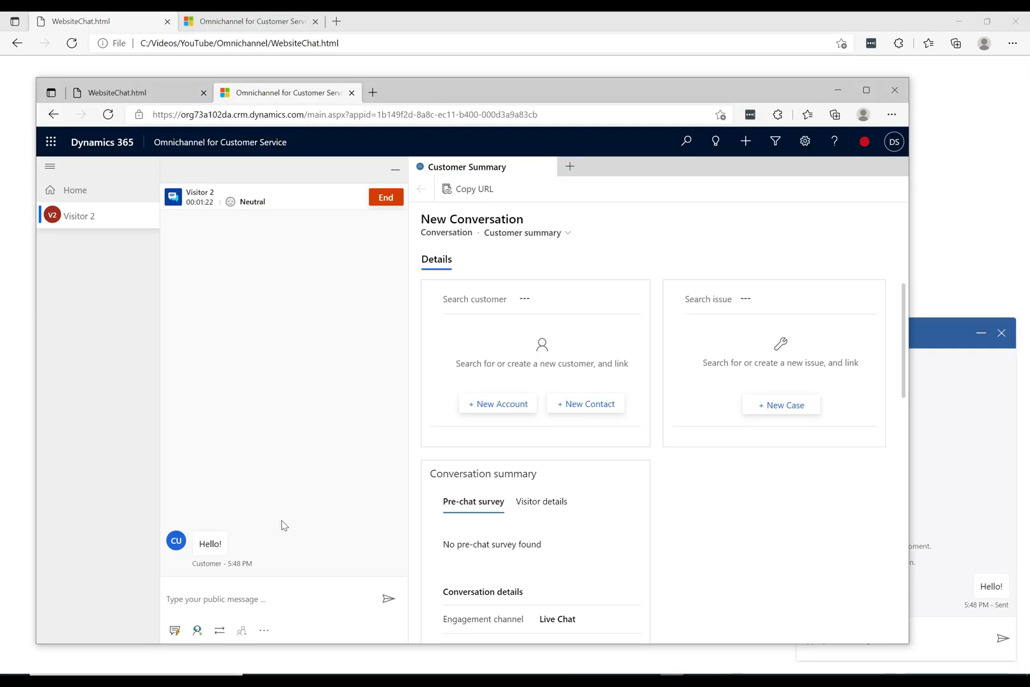
drag(661, 95, 688, 42)
text(Hi,)
text( How ca)
text(n I help uyo)
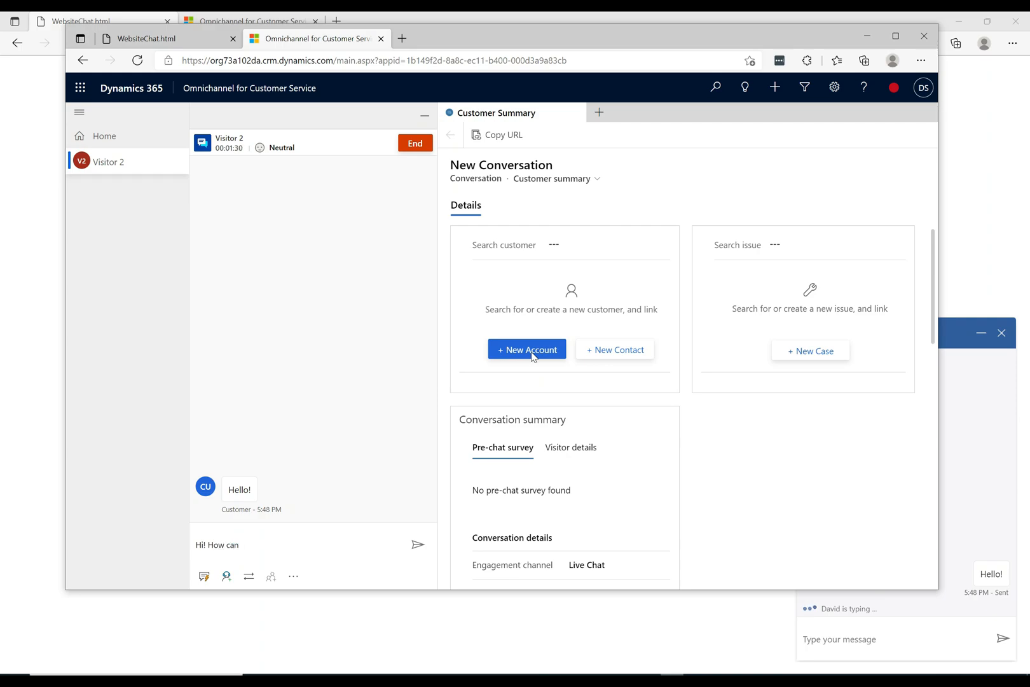
key(BackSpace)
key(BackSpace)
key(BackSpace)
text(you?)
key(Return)
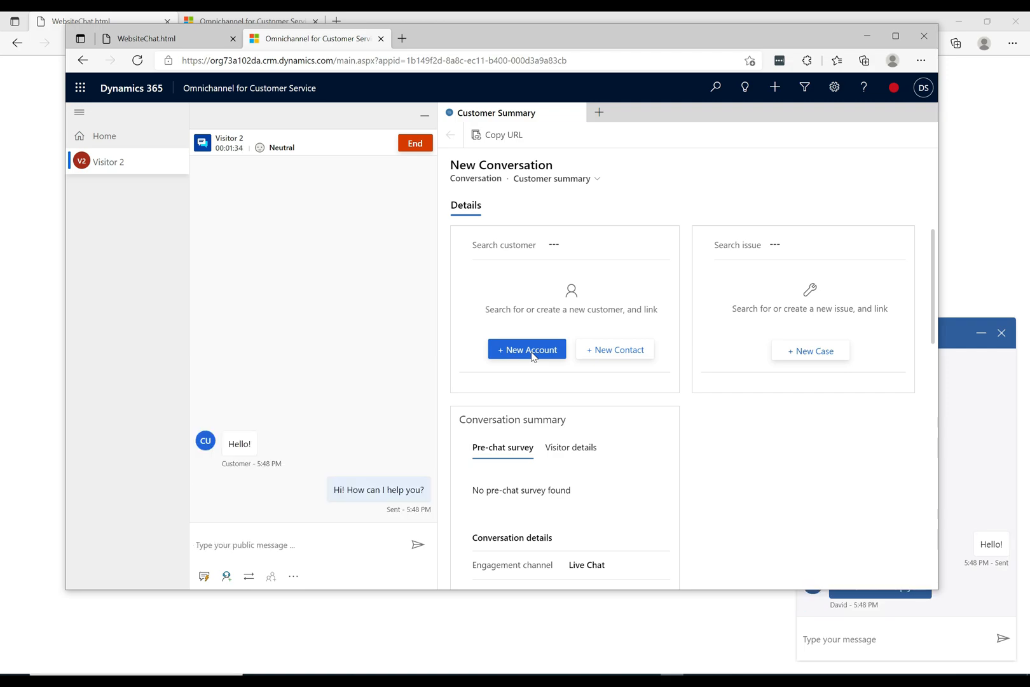
Step: Check the agent's reply in the customer's chat on WebsiteChat.html
click(984, 466)
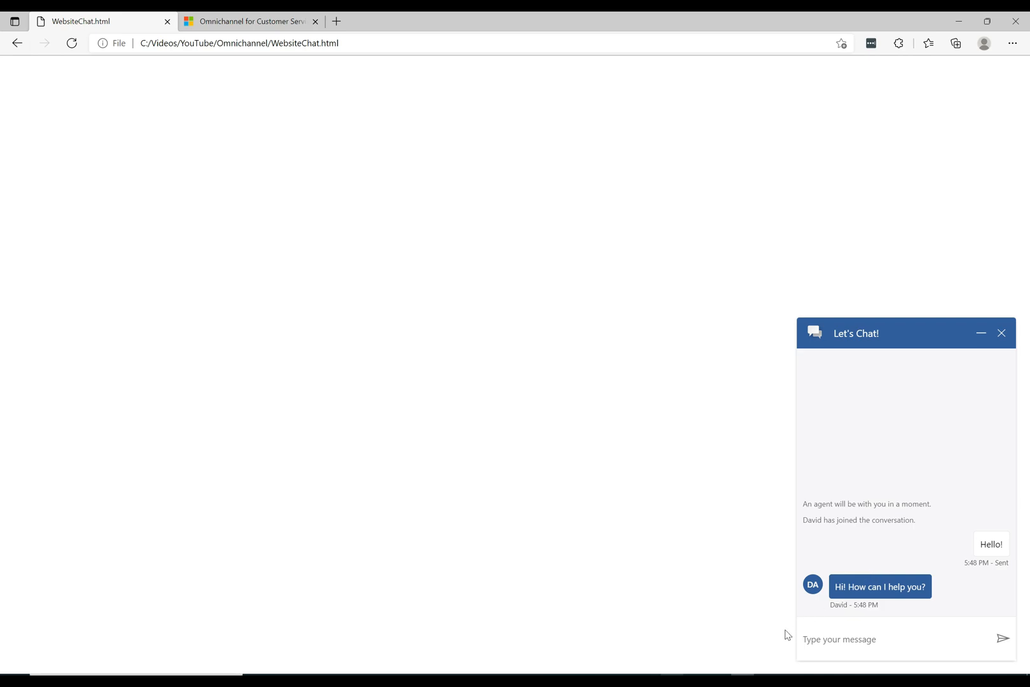
key(alt+Tab)
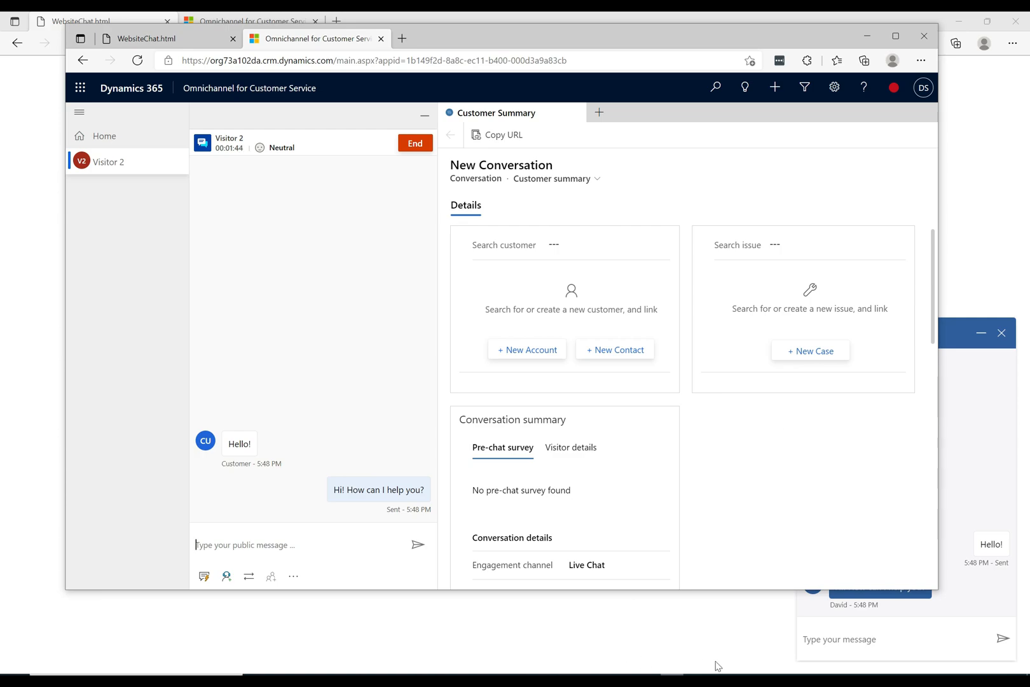
mouse_move(716, 665)
click(741, 594)
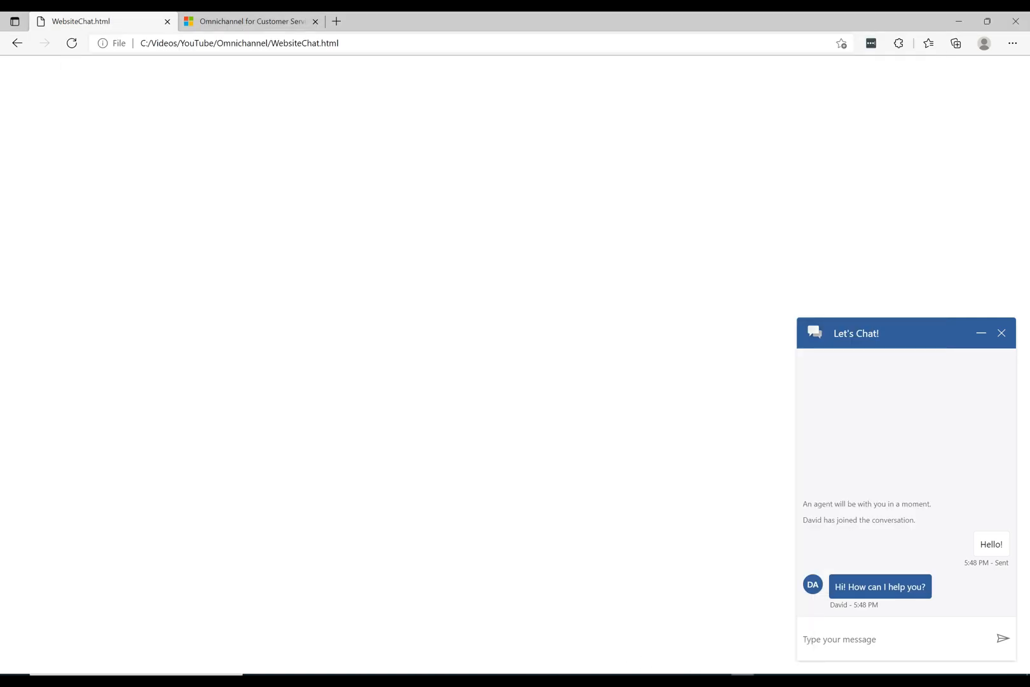
Step: Refresh the supervisor's Ongoing Conversations Dashboard and start monitoring the first live chat conversation
click(275, 20)
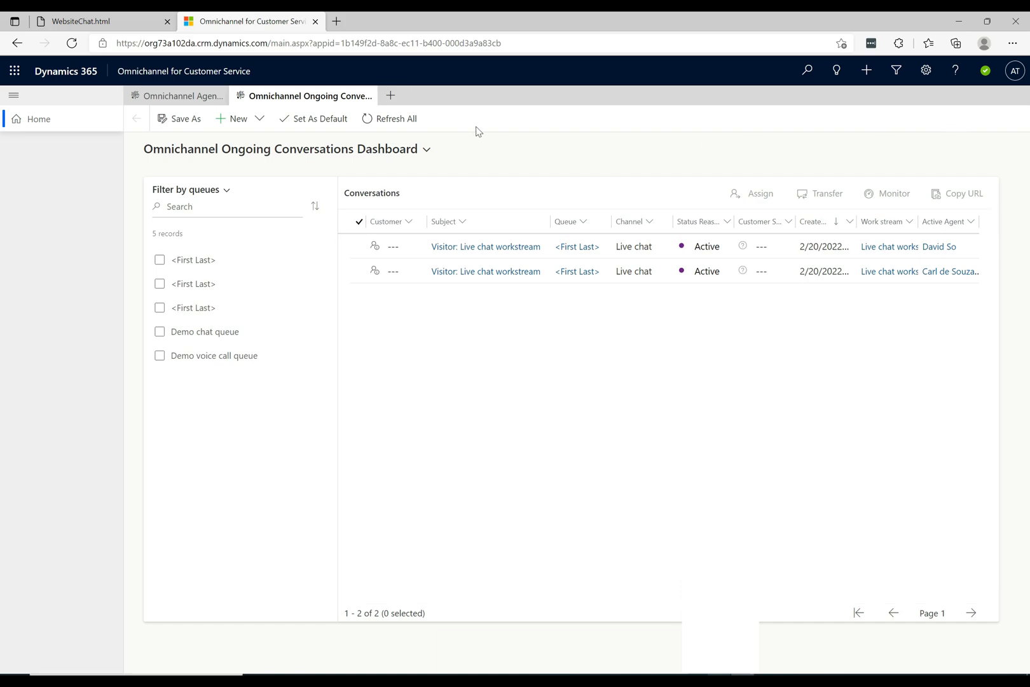
click(373, 125)
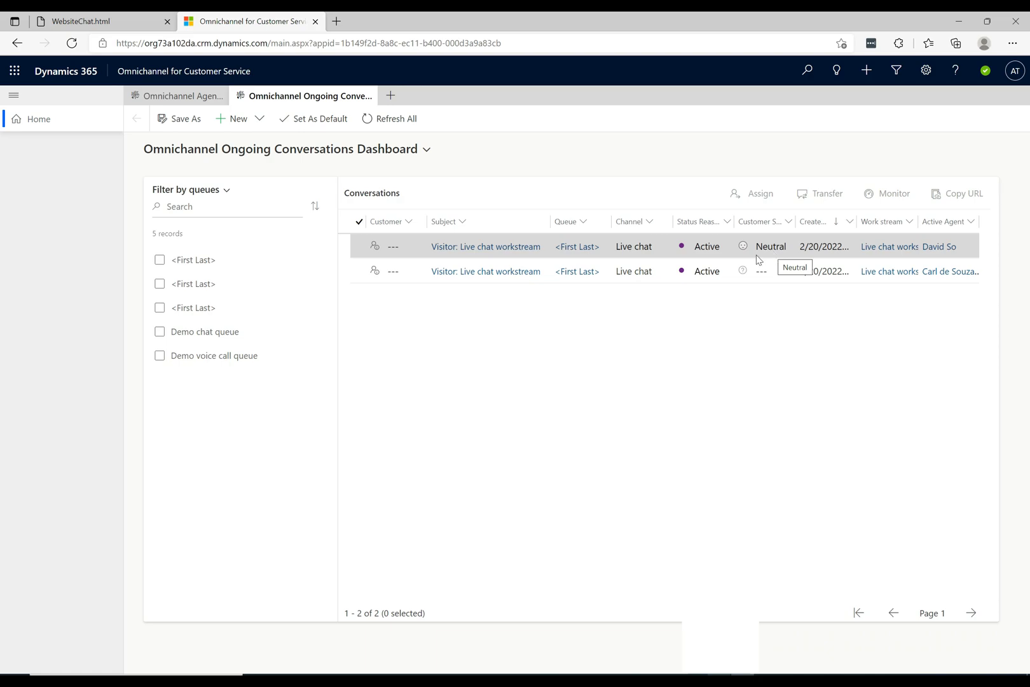
click(360, 246)
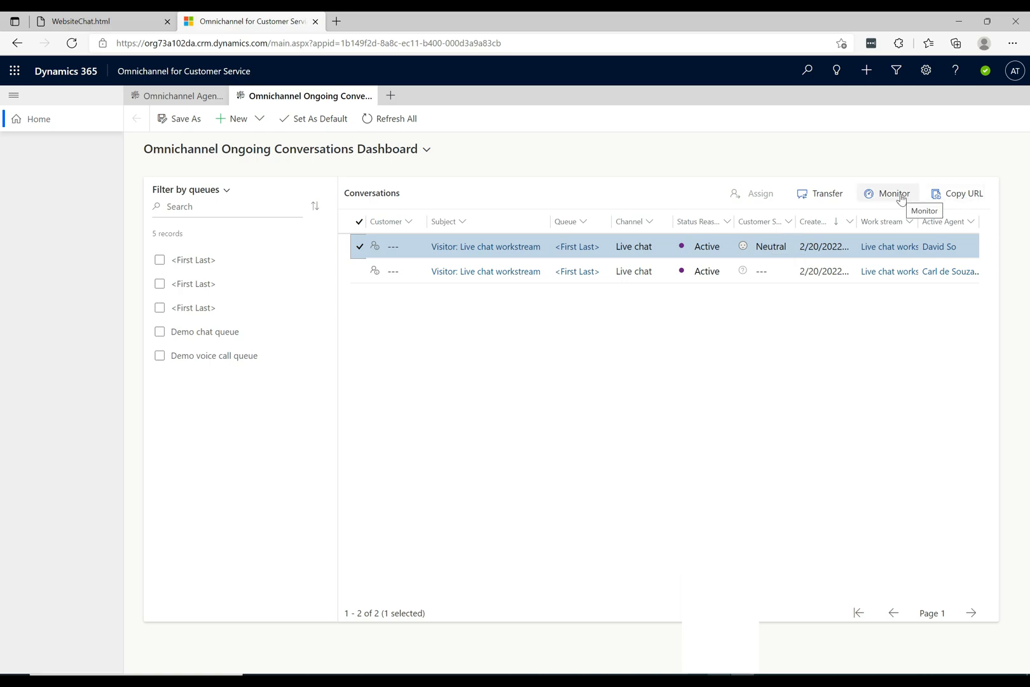
click(840, 360)
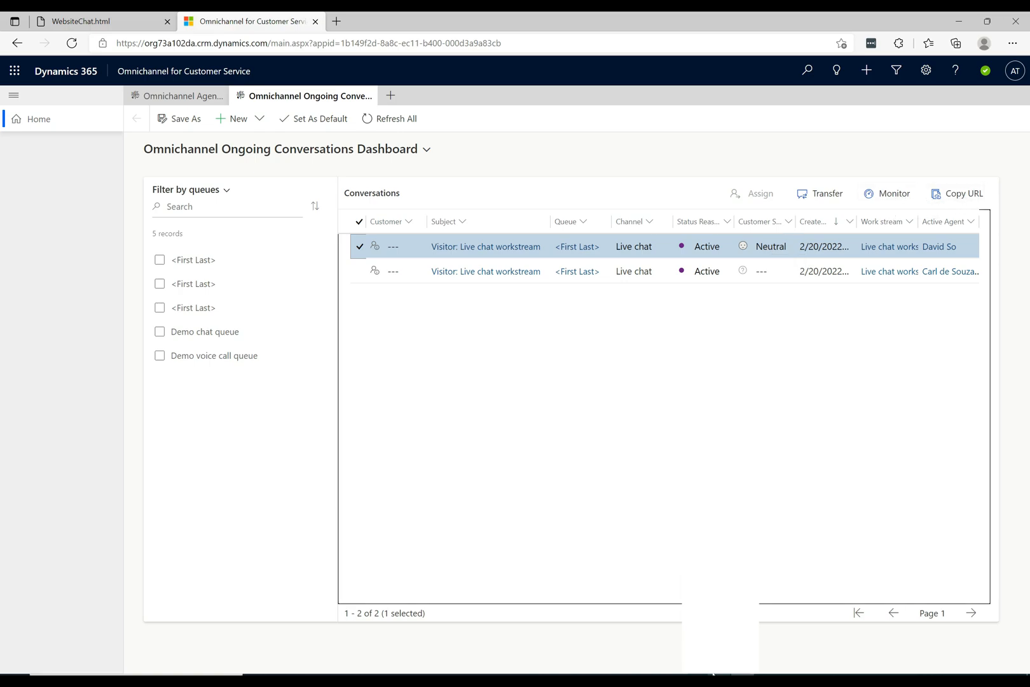
click(893, 194)
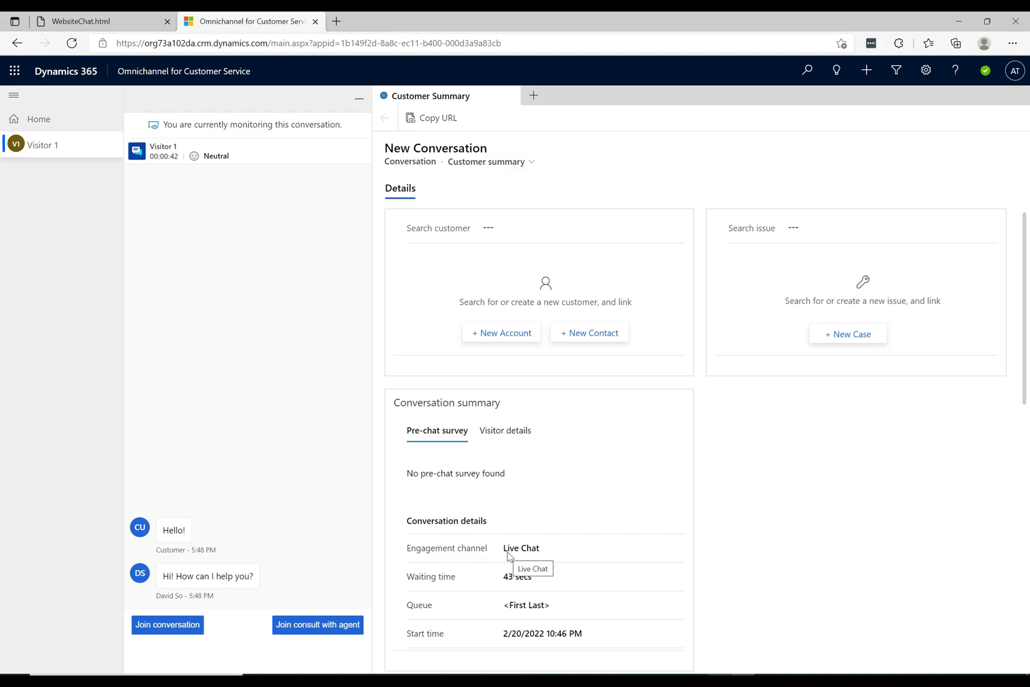
Step: Join a consult session with the agent and send the internal message "Hey! All good?"
click(320, 627)
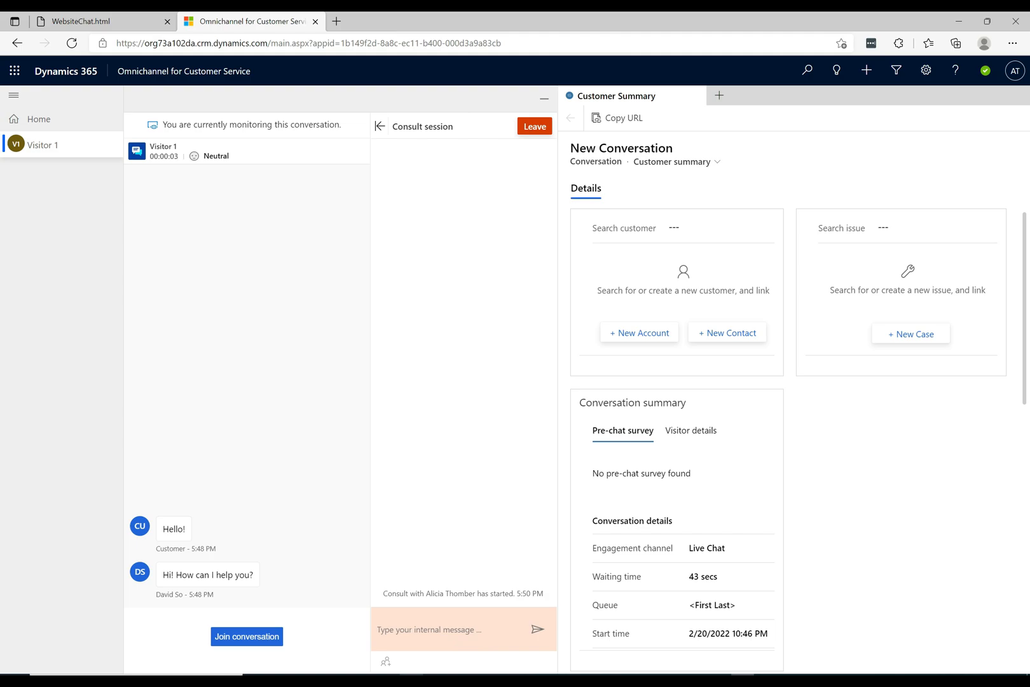
click(454, 639)
text(Hey! All good?)
key(Return)
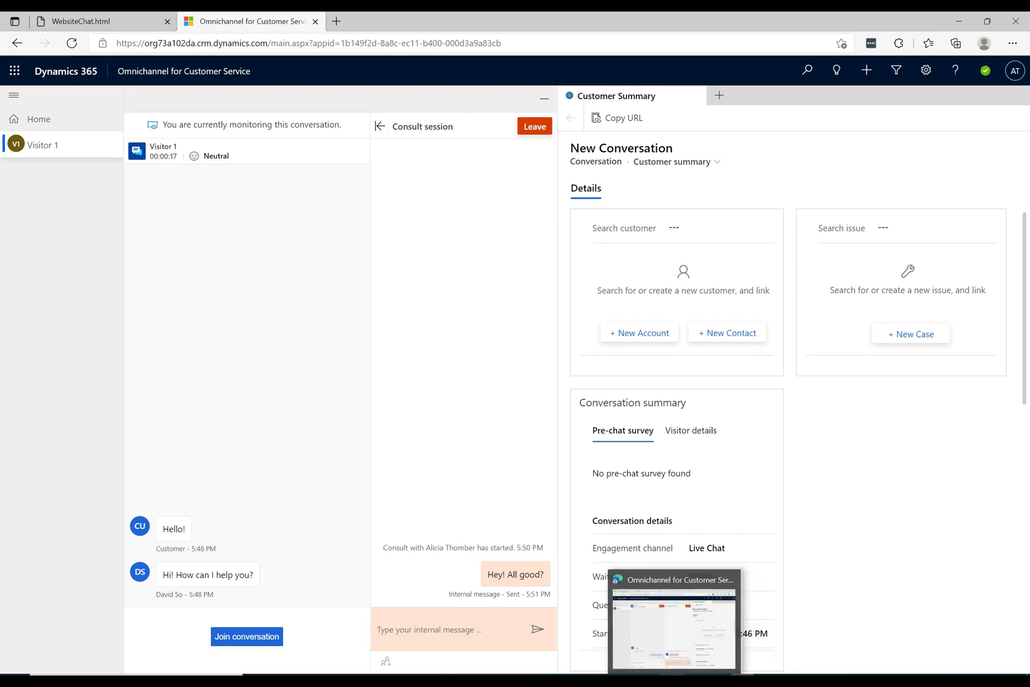
Step: Reply "I think so! Wanna join just in case?" in the consult session from the agent's Omnichannel window
click(743, 676)
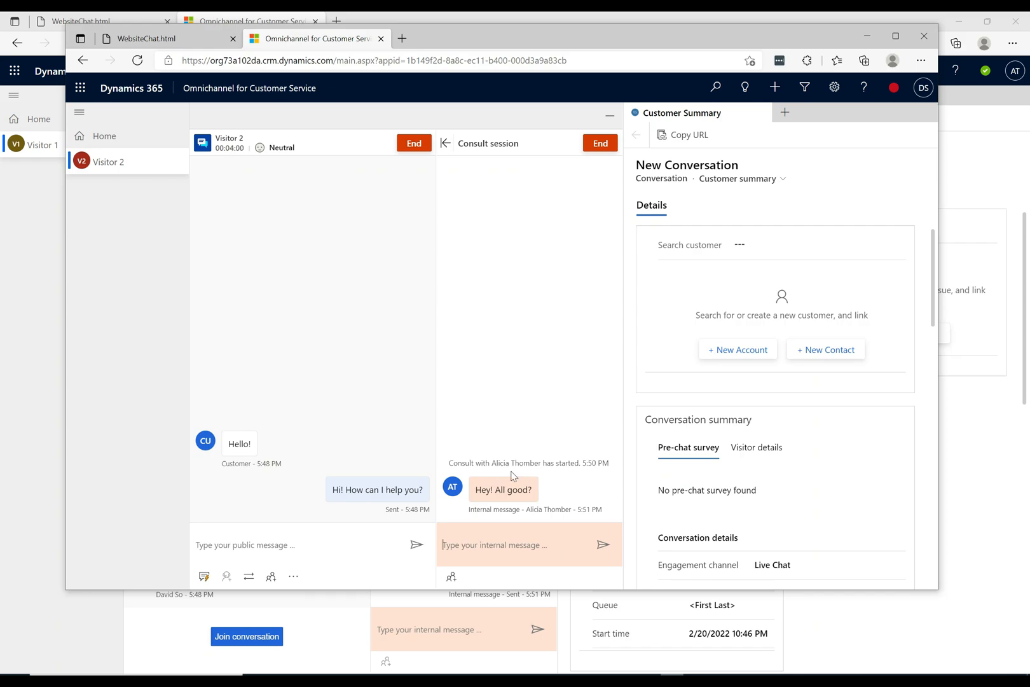
click(502, 544)
text(I think so)
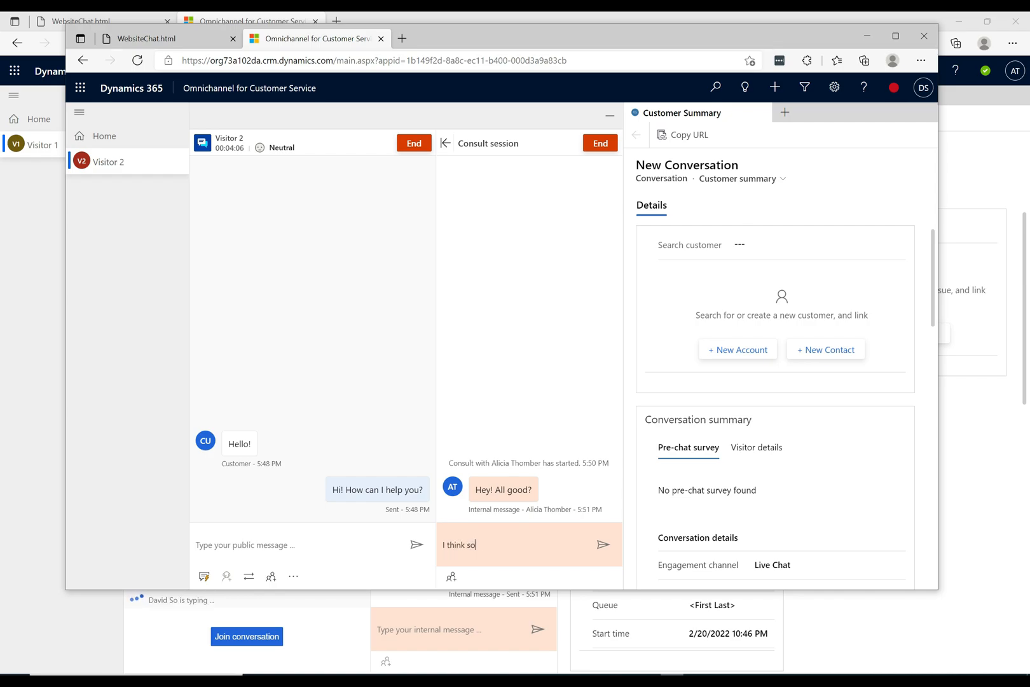
text(!)
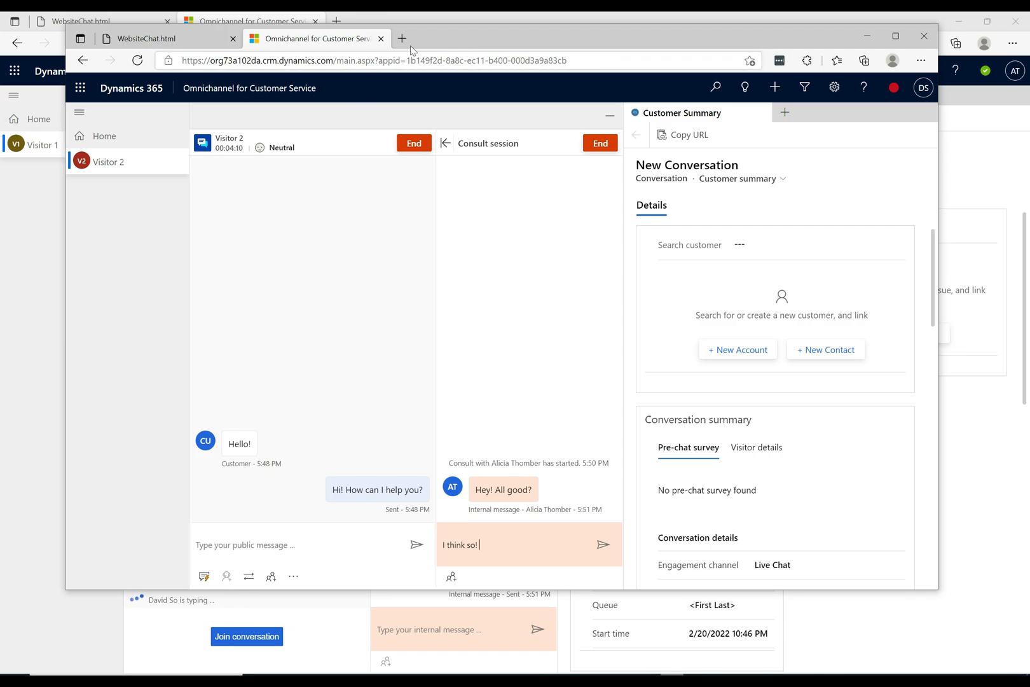
drag(420, 46, 563, 63)
text(Wa)
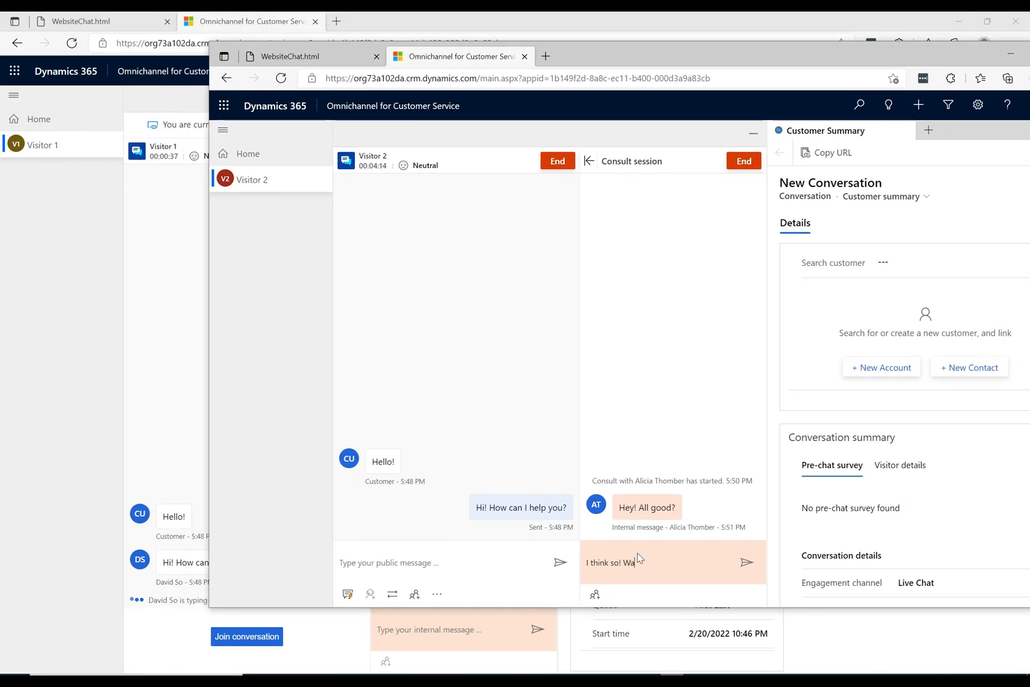
text(nna join jus)
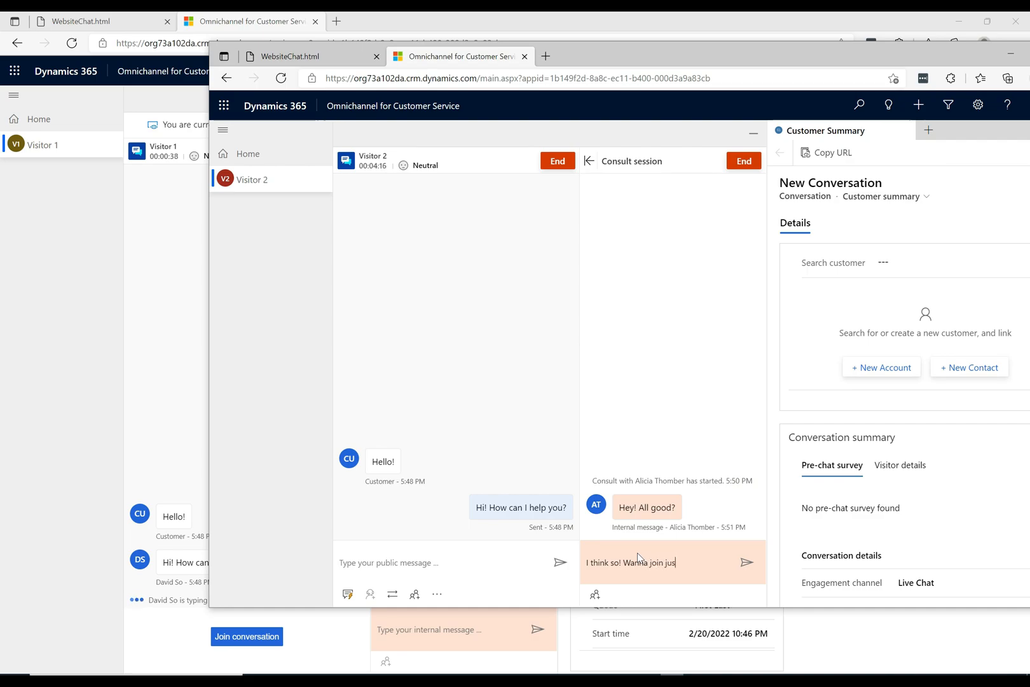
text(t in case?)
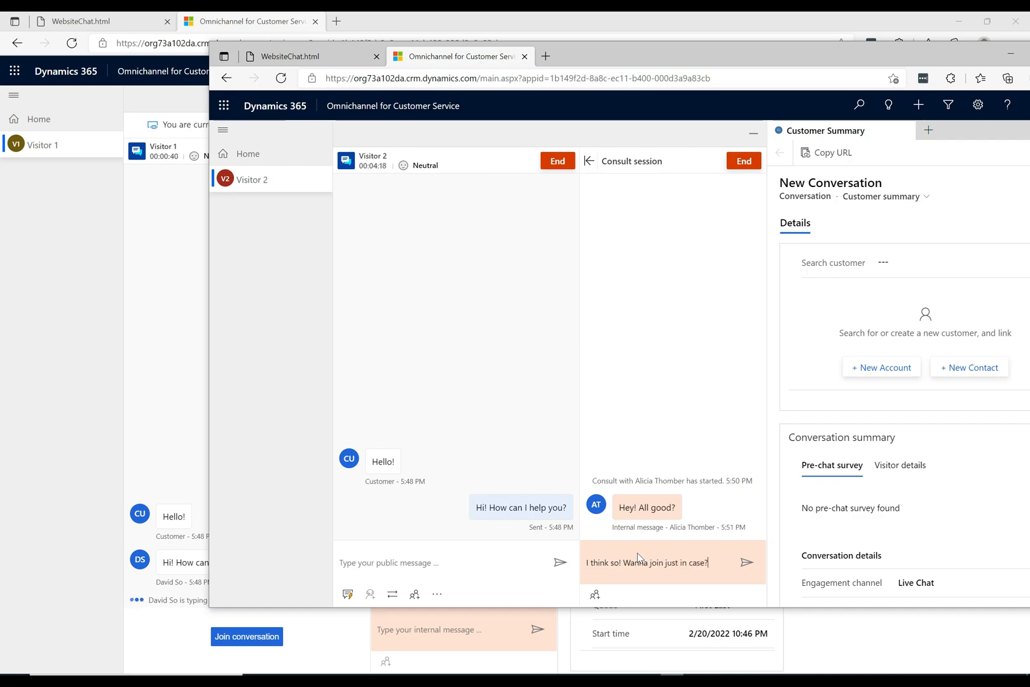
key(Return)
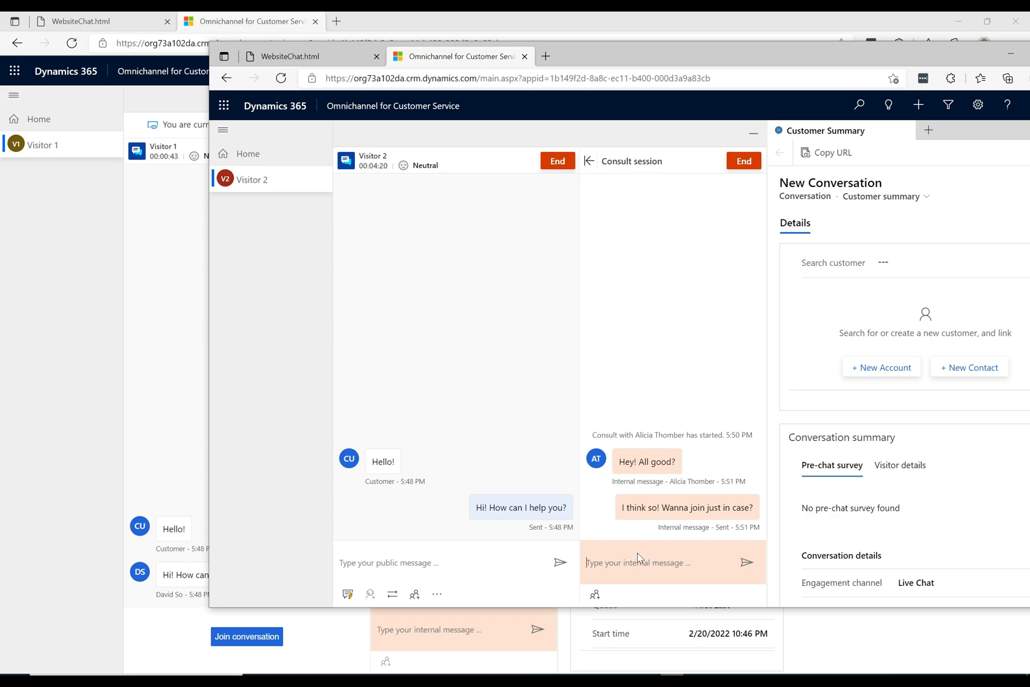
Step: Join the monitored Visitor 1 conversation as supervisor and check the customer's chat on WebsiteChat.html
click(325, 643)
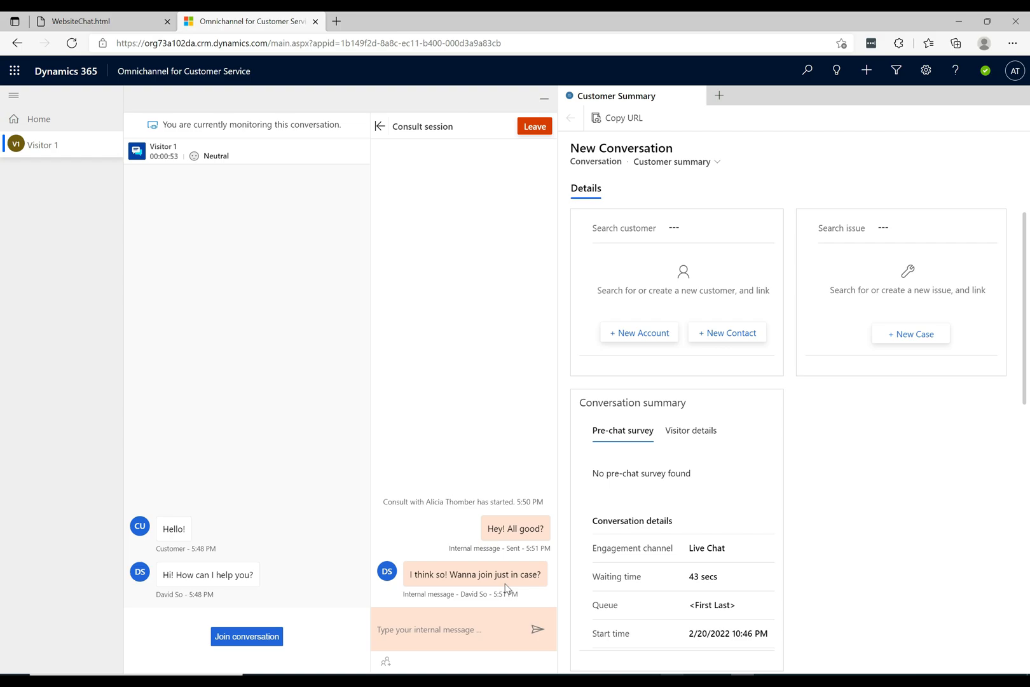
click(237, 643)
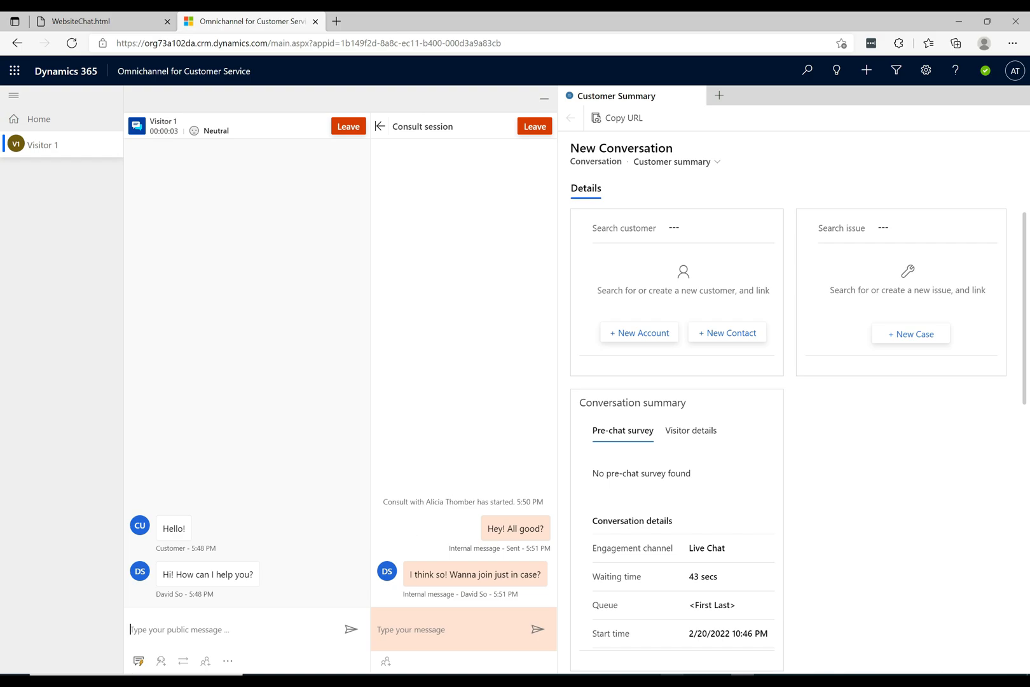
click(126, 17)
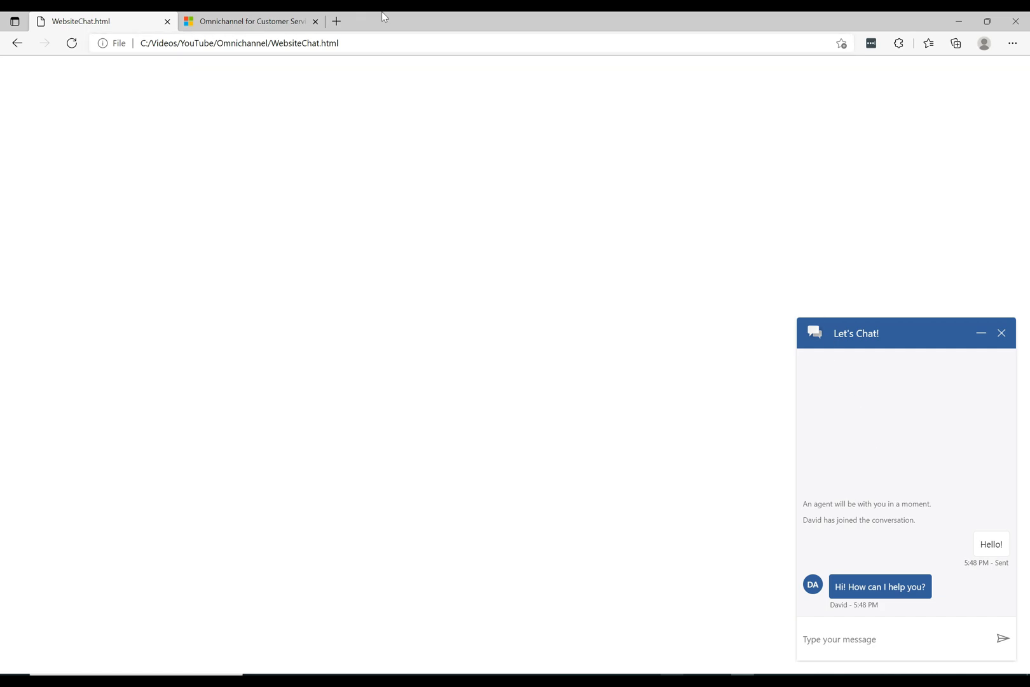
click(254, 21)
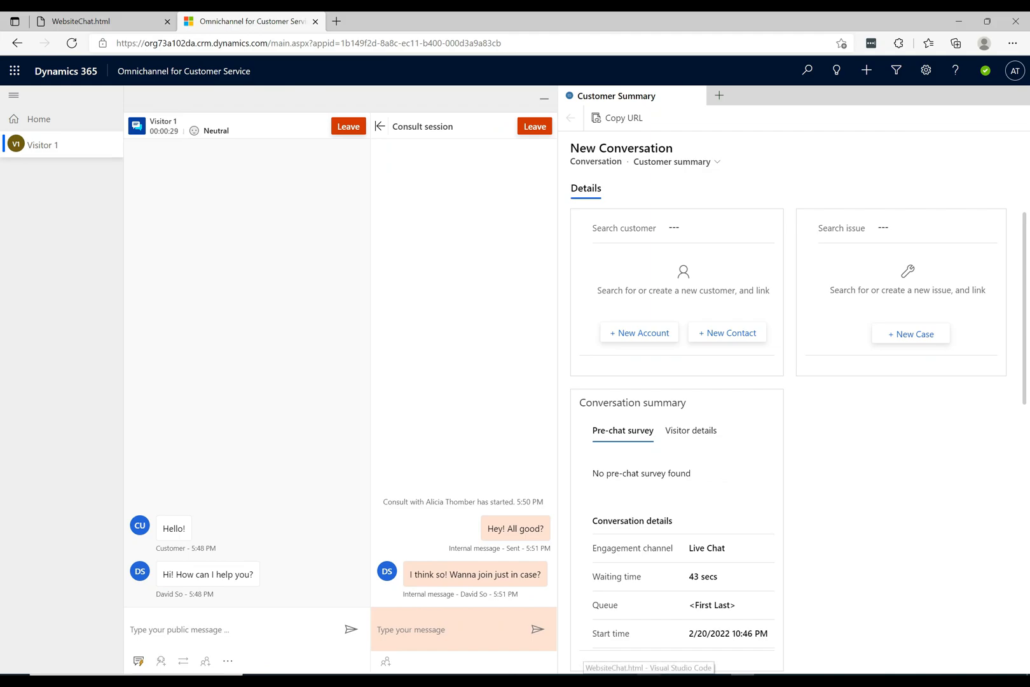
Step: Send the public message "Hi! I am a supervisor, is everything ok?" in the supervisor's Visitor 1 conversation
text(Hi! I a)
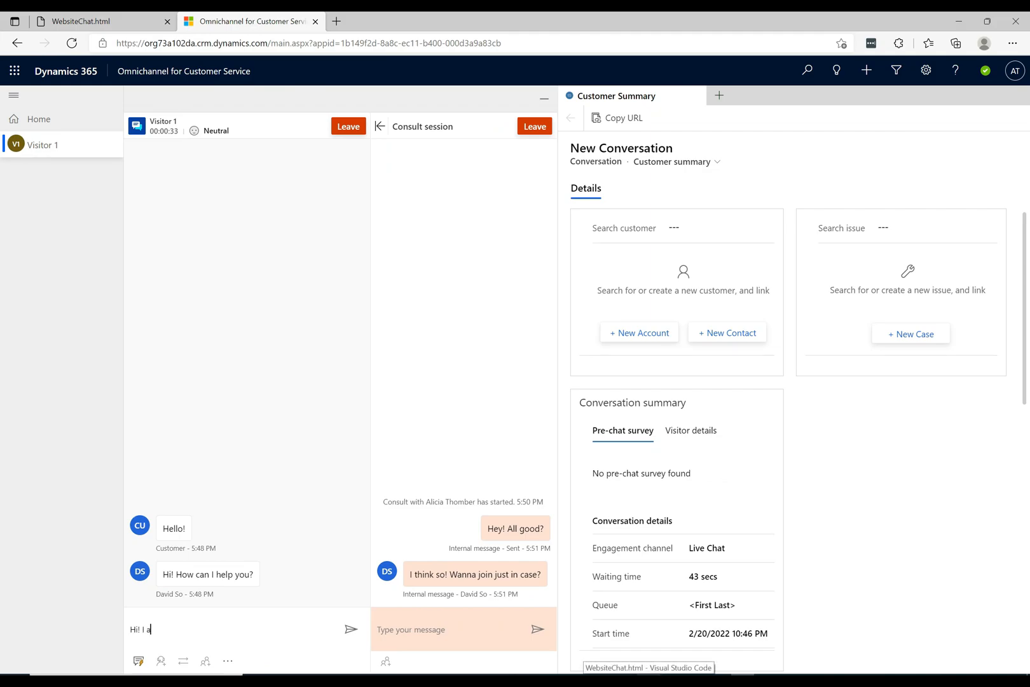
text(m a supervisor, )
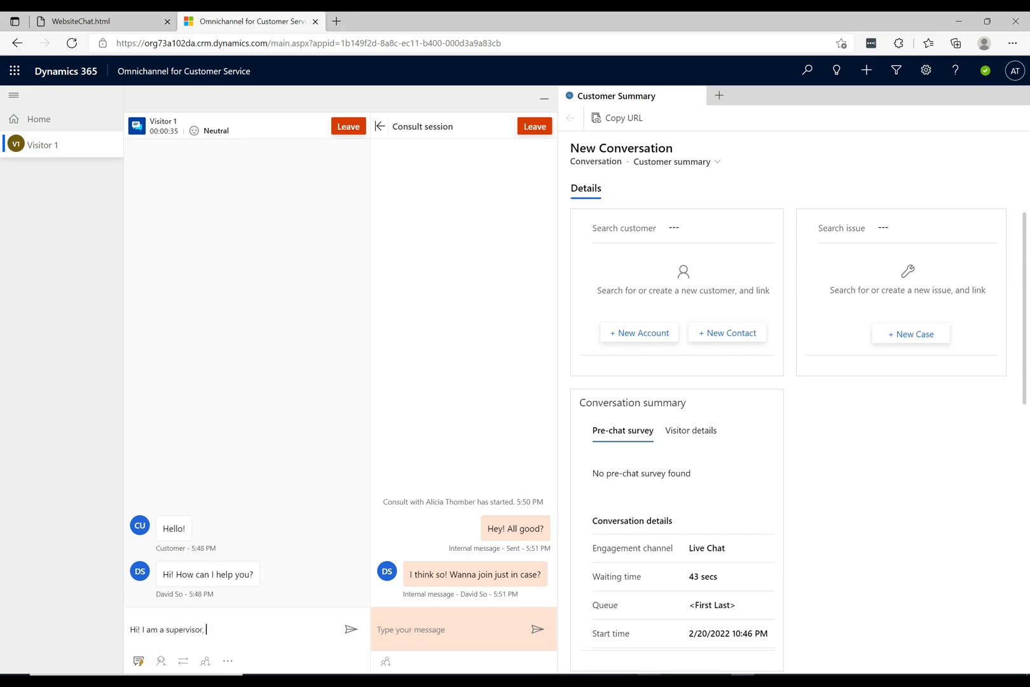
text(is everything ok?)
key(Return)
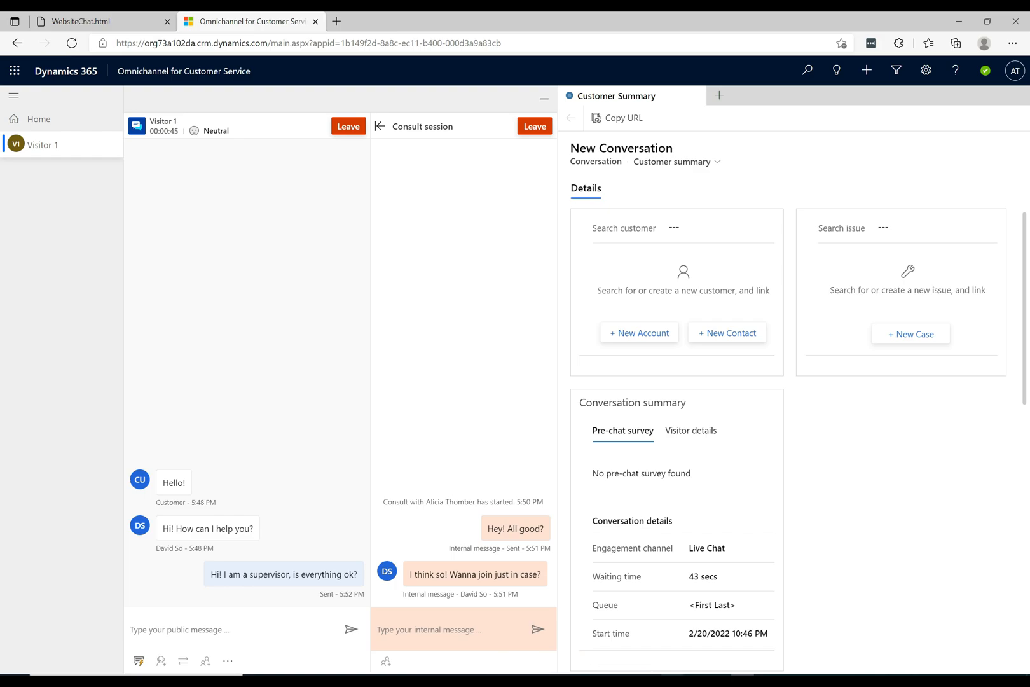
Step: Check the supervisor's public message in the agent's Visitor 2 conversation and return to the supervisor's window
click(648, 675)
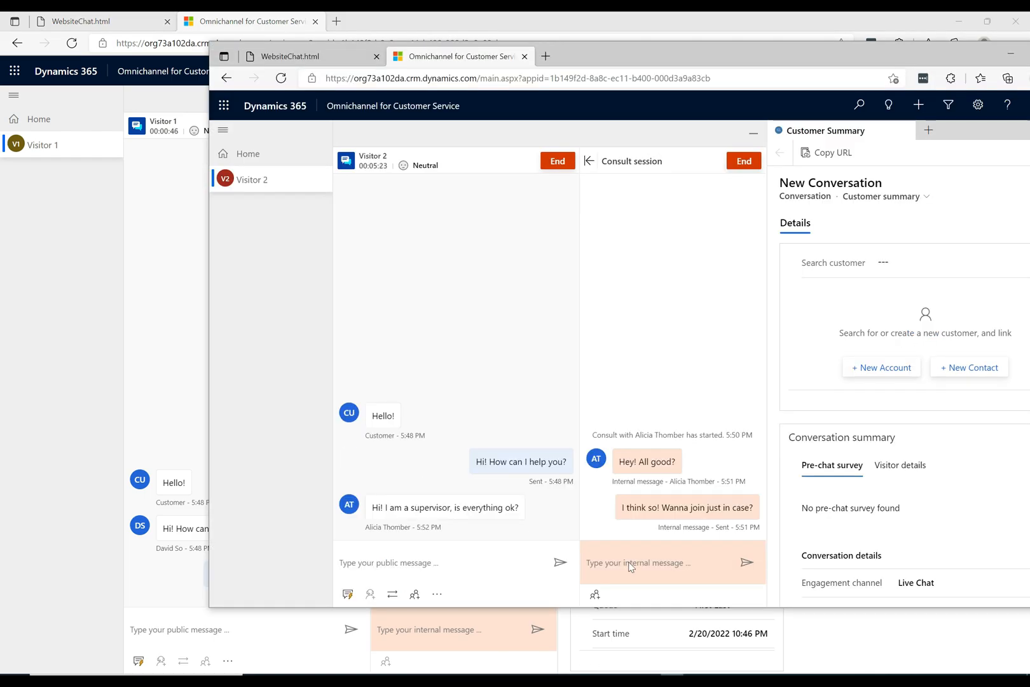
click(310, 56)
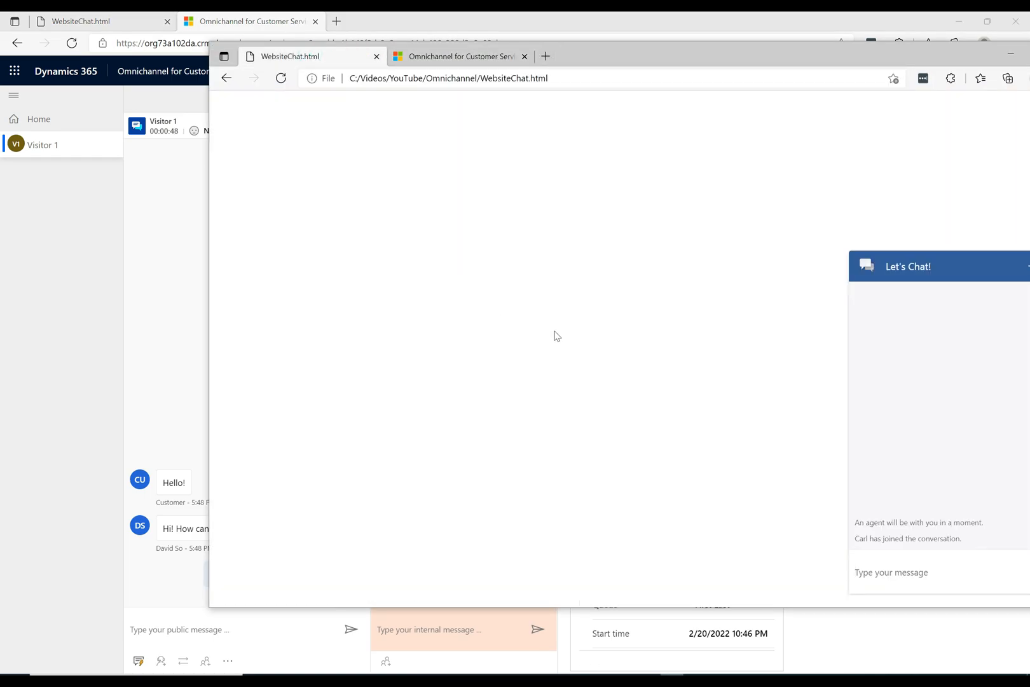
click(420, 56)
click(695, 675)
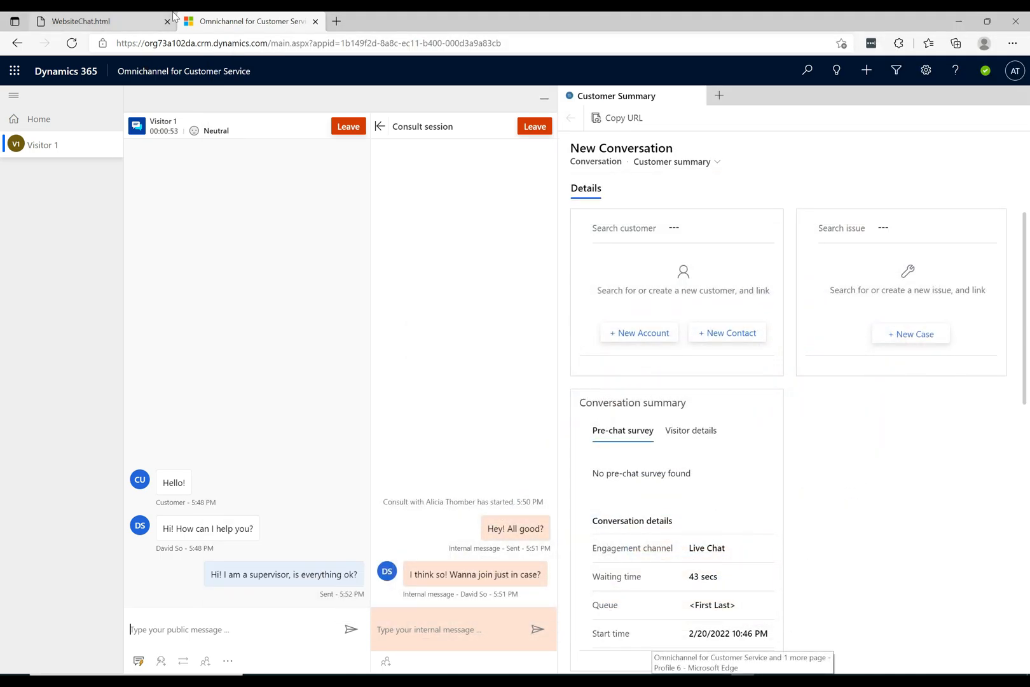
Step: Reply "Hi., thanks for escalating this" as the customer in the WebsiteChat.html chat
click(94, 18)
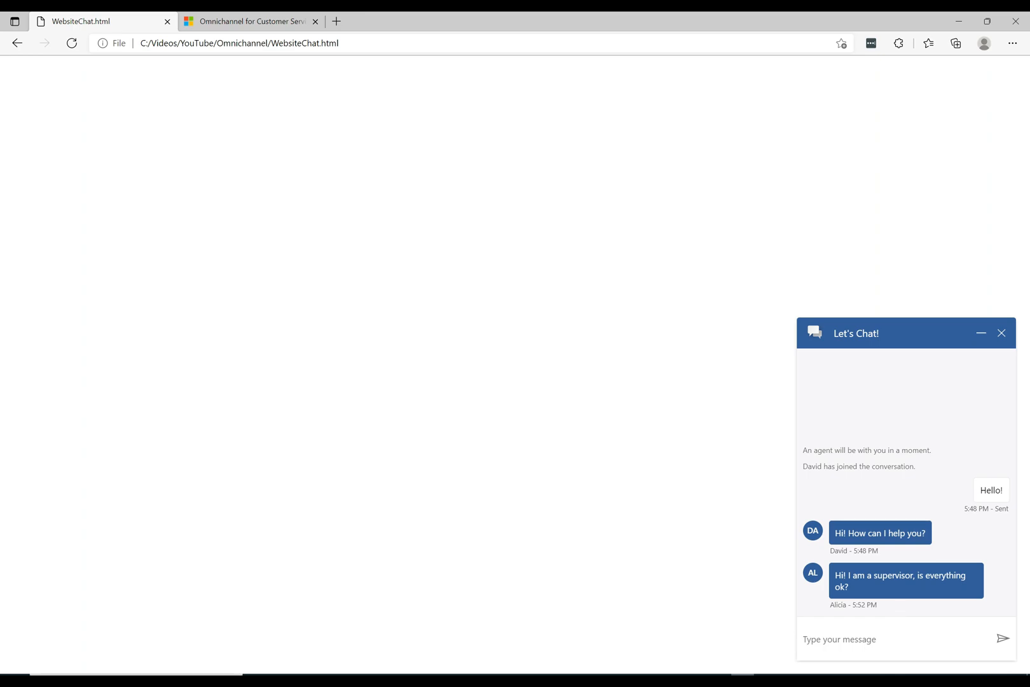
text(Hi., thanks y)
key(BackSpace)
text(for escalating this)
key(Return)
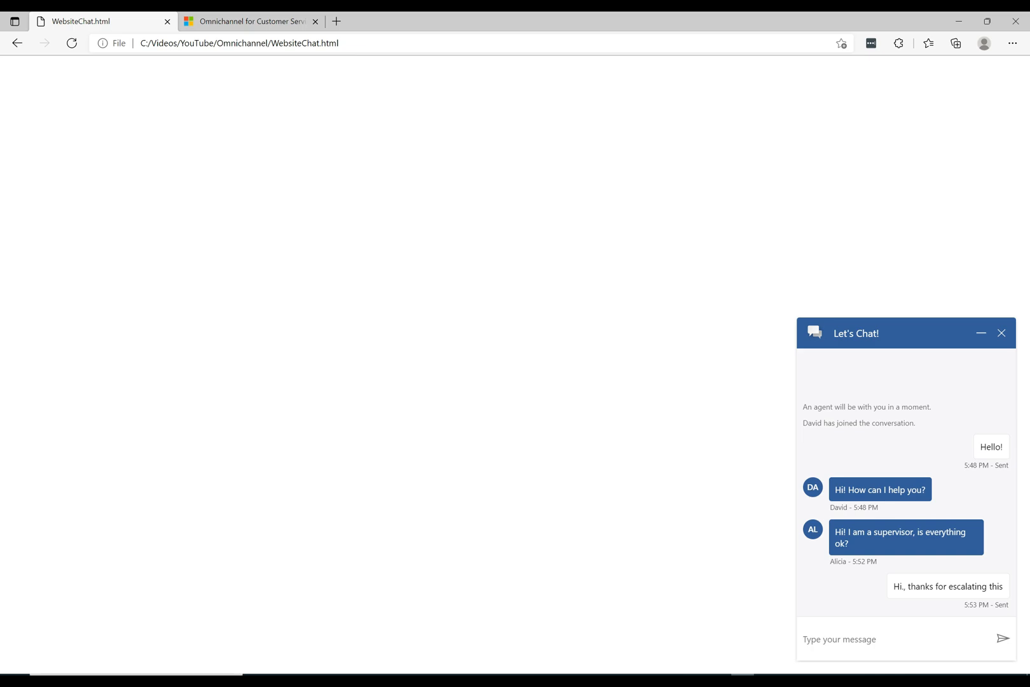
Step: Leave the consult session as supervisor and close the Visitor 1 session
click(243, 21)
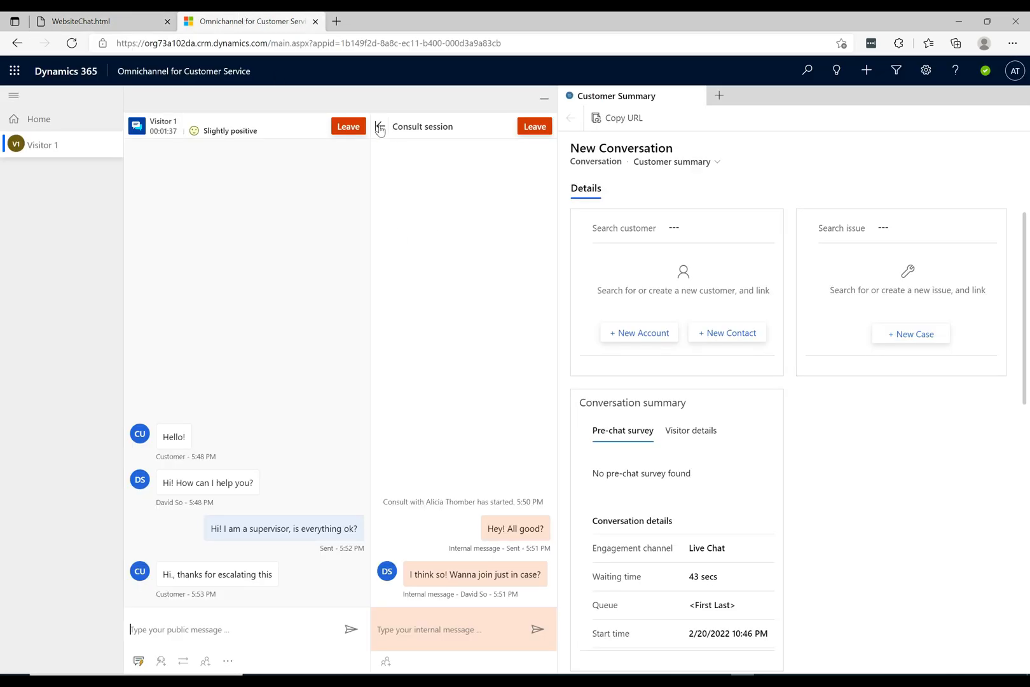
click(540, 128)
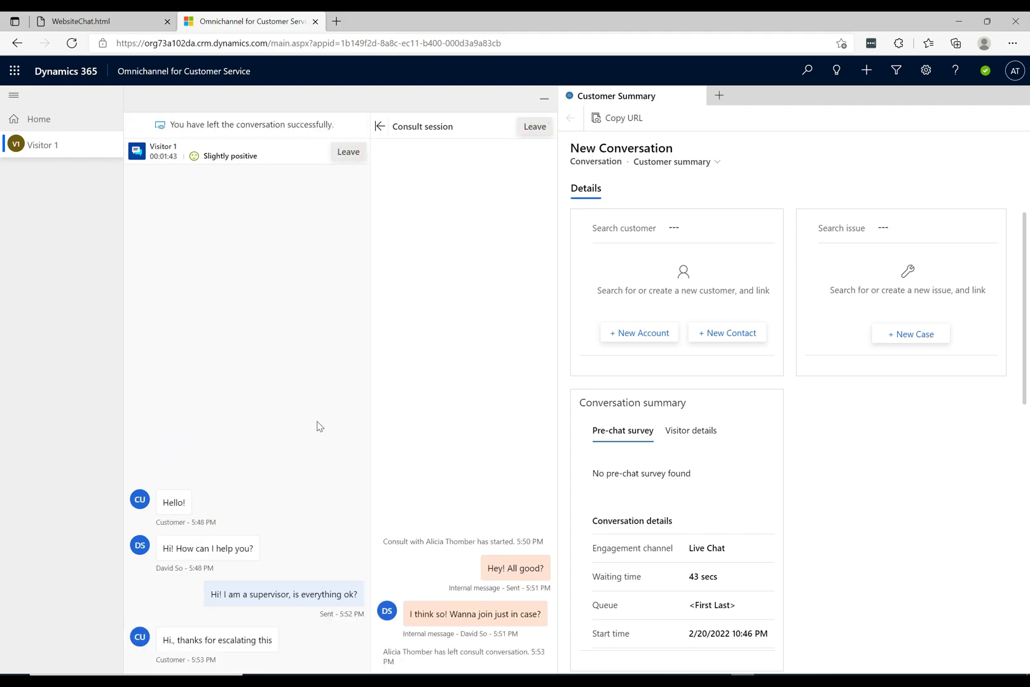
click(110, 146)
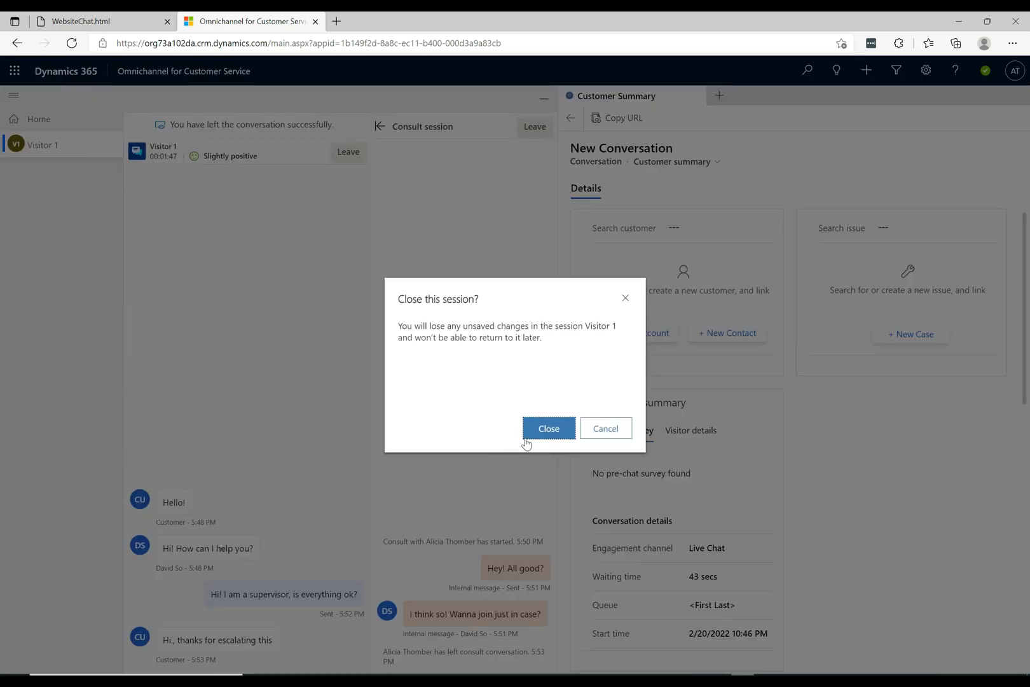
click(533, 438)
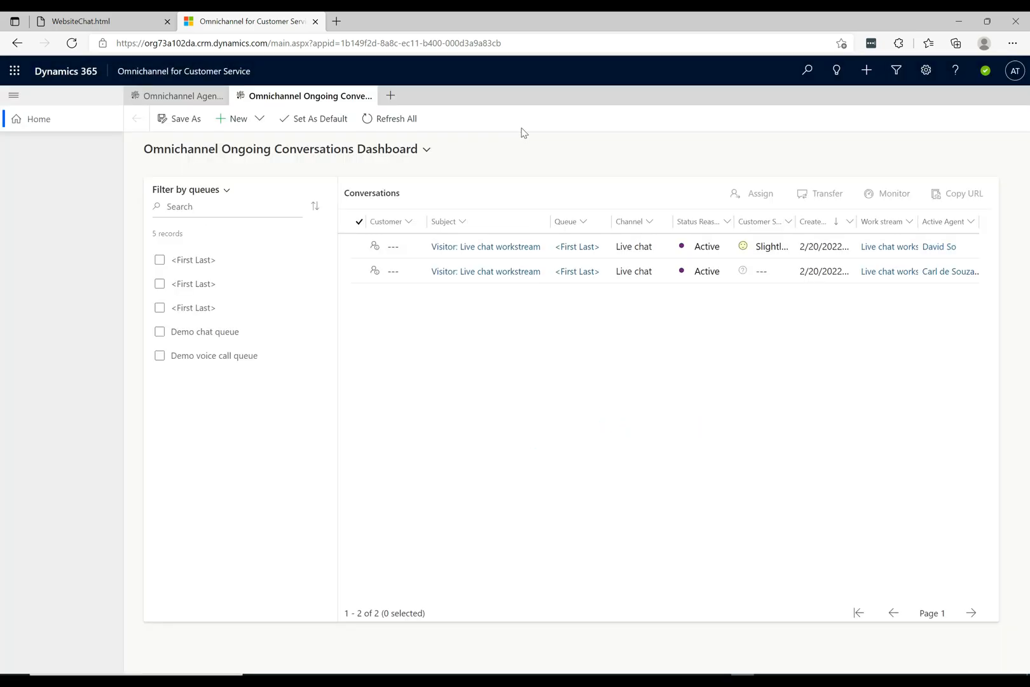
Step: Refresh the Ongoing Conversations Dashboard and transfer the second live chat conversation to the agent with 70 of 100 capacity units
click(398, 121)
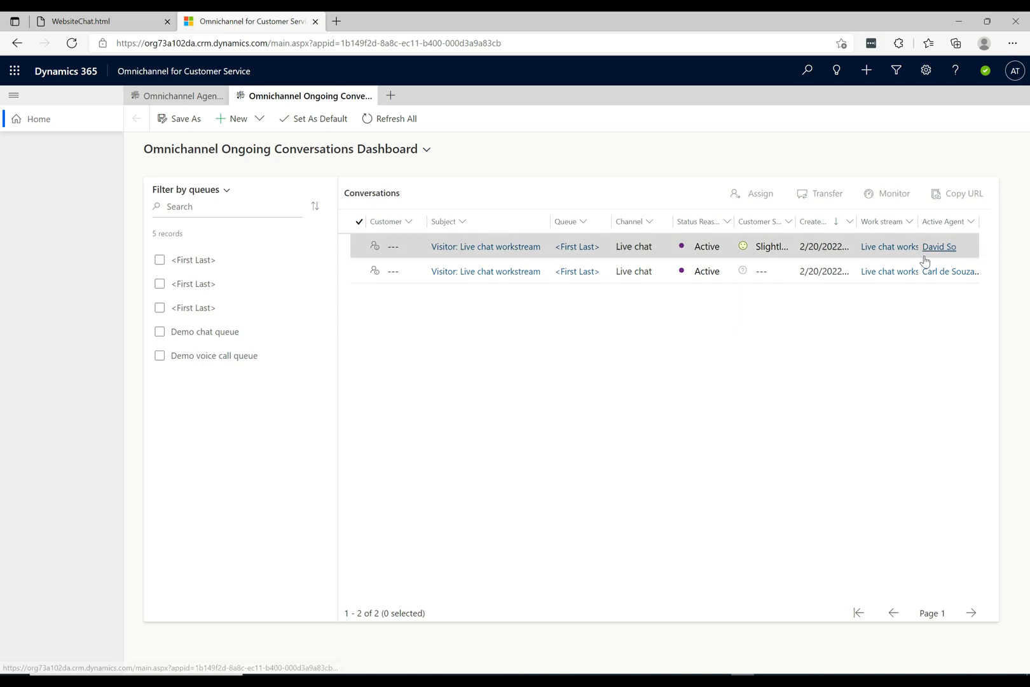
click(707, 272)
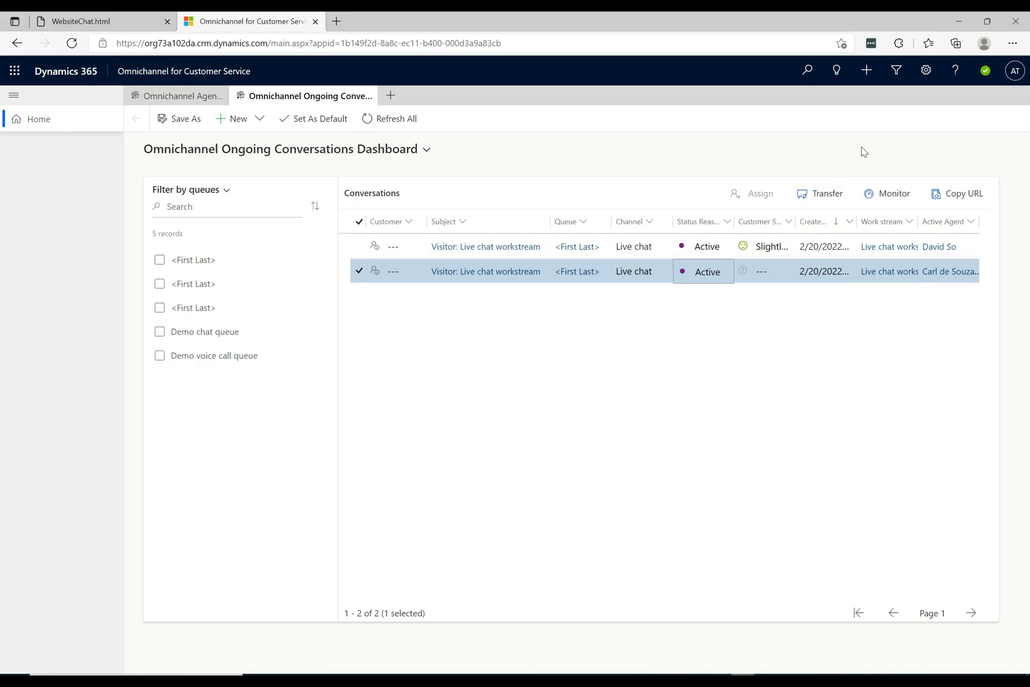
click(830, 199)
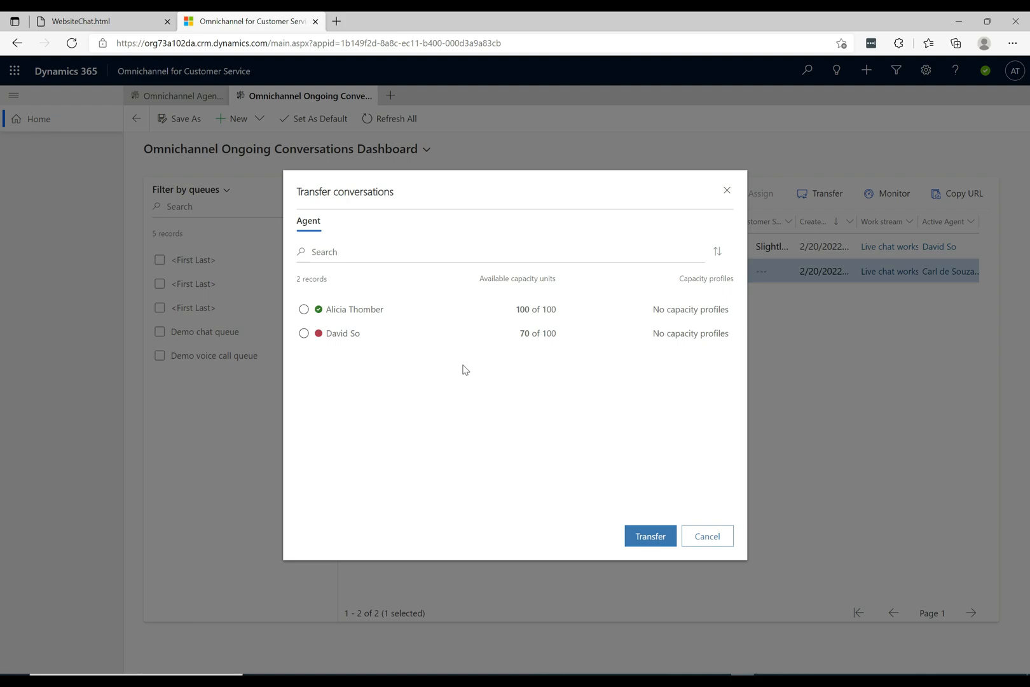
mouse_move(323, 337)
mouse_move(322, 313)
click(304, 333)
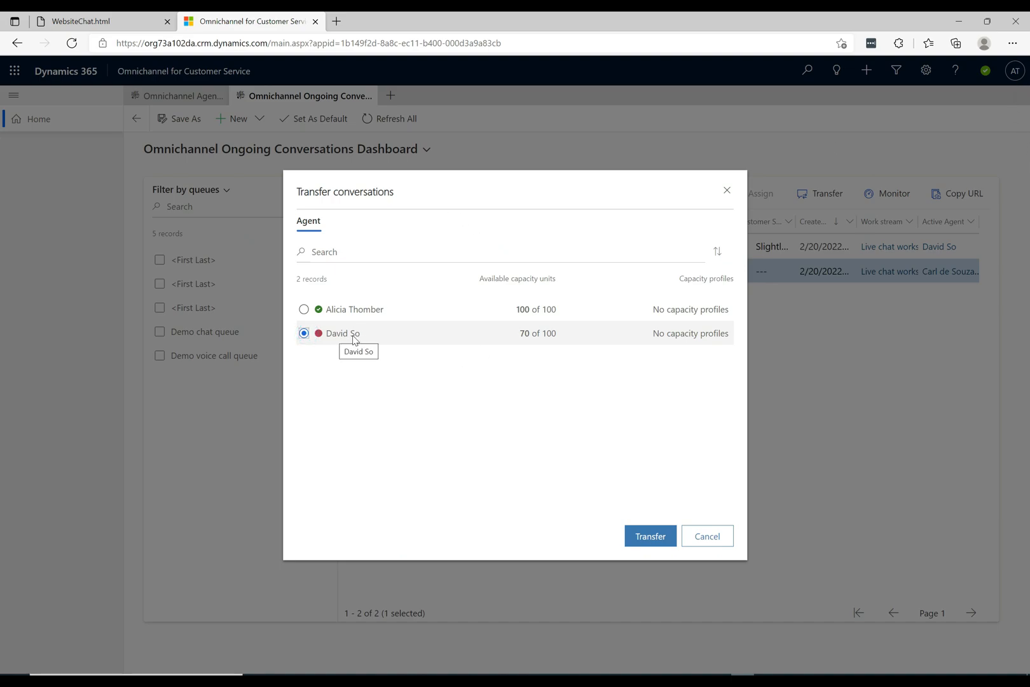
click(651, 536)
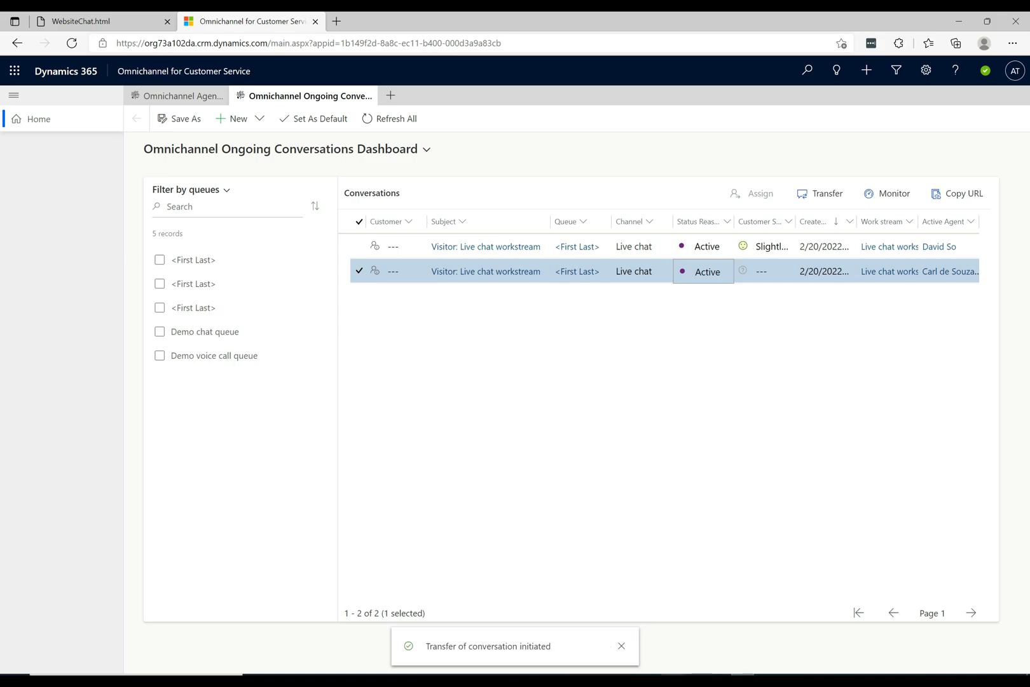
Step: Accept the Visitor 1 transfer request in the agent's window and send the public message "Hi"
key(alt+Tab)
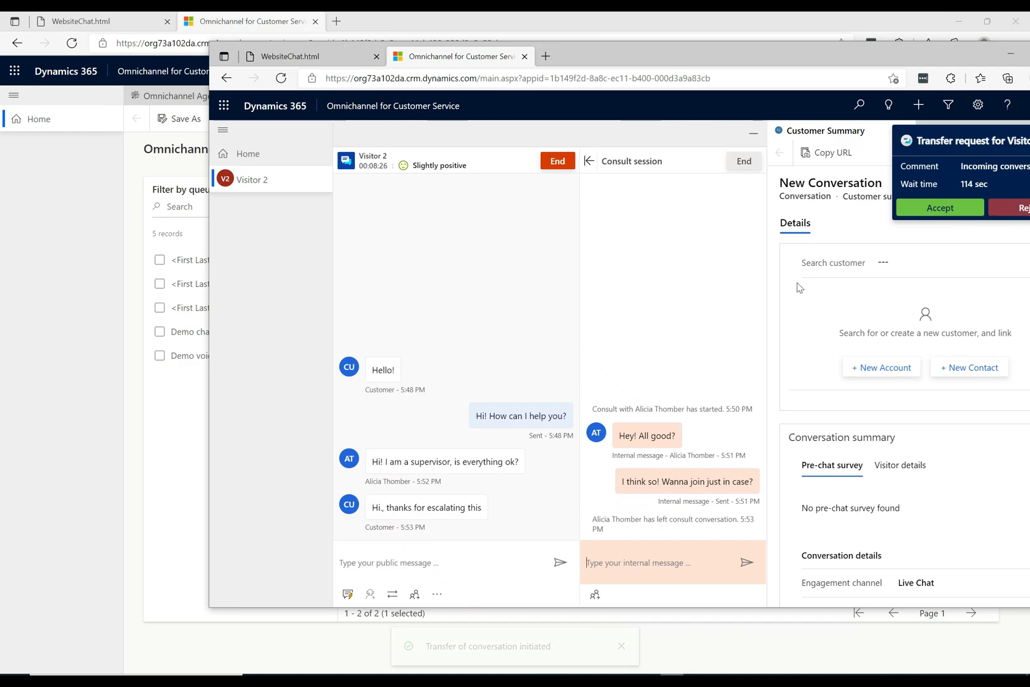
drag(792, 55, 596, 35)
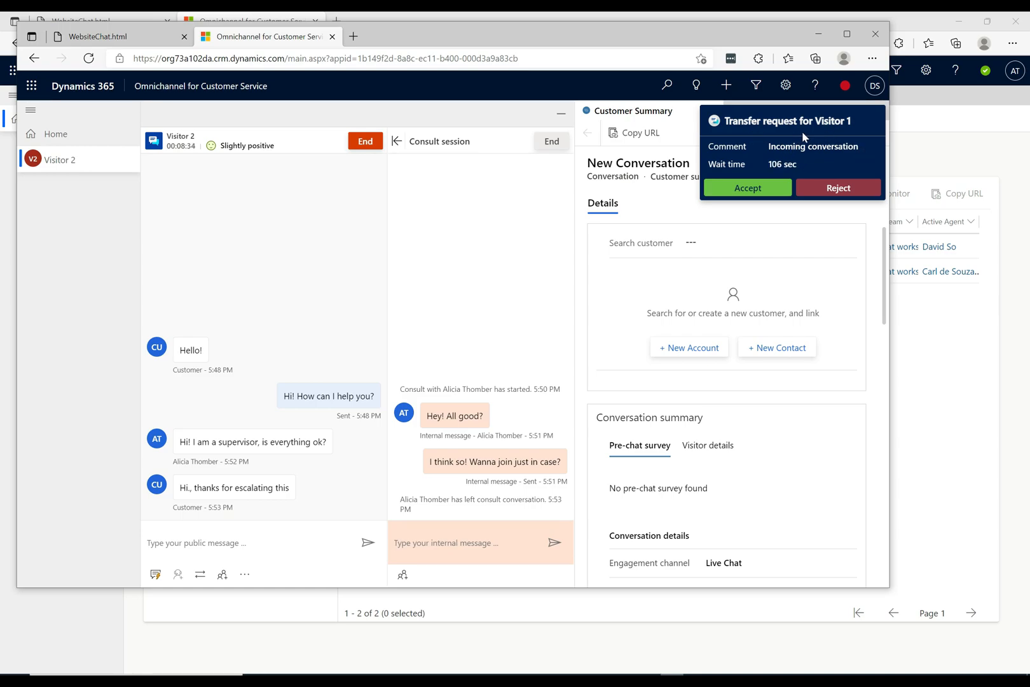
click(758, 192)
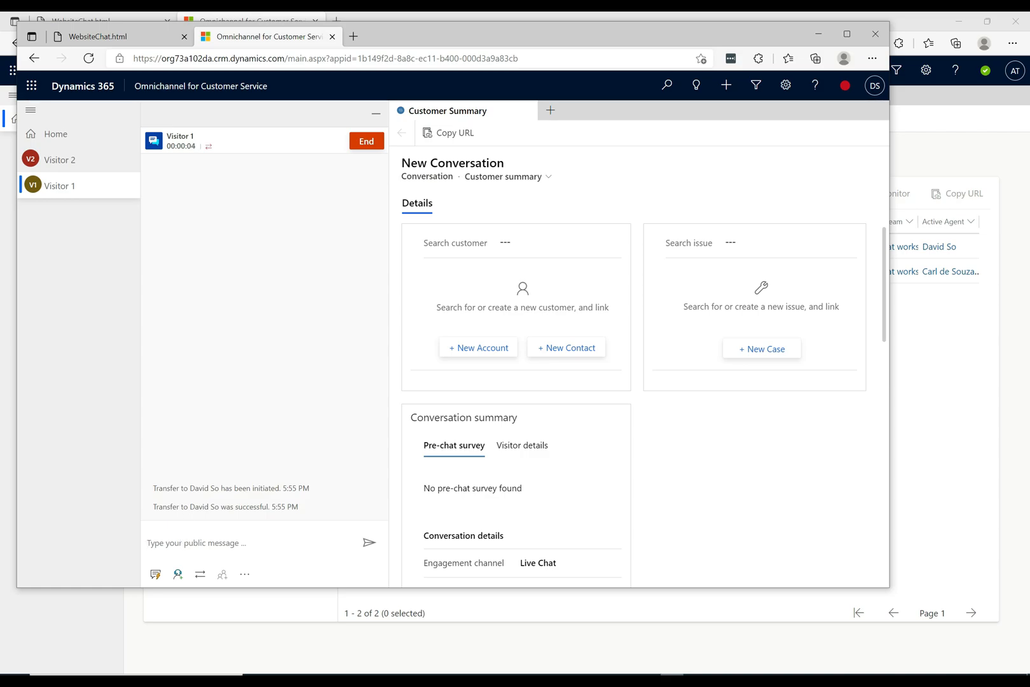
text(Hi)
key(Return)
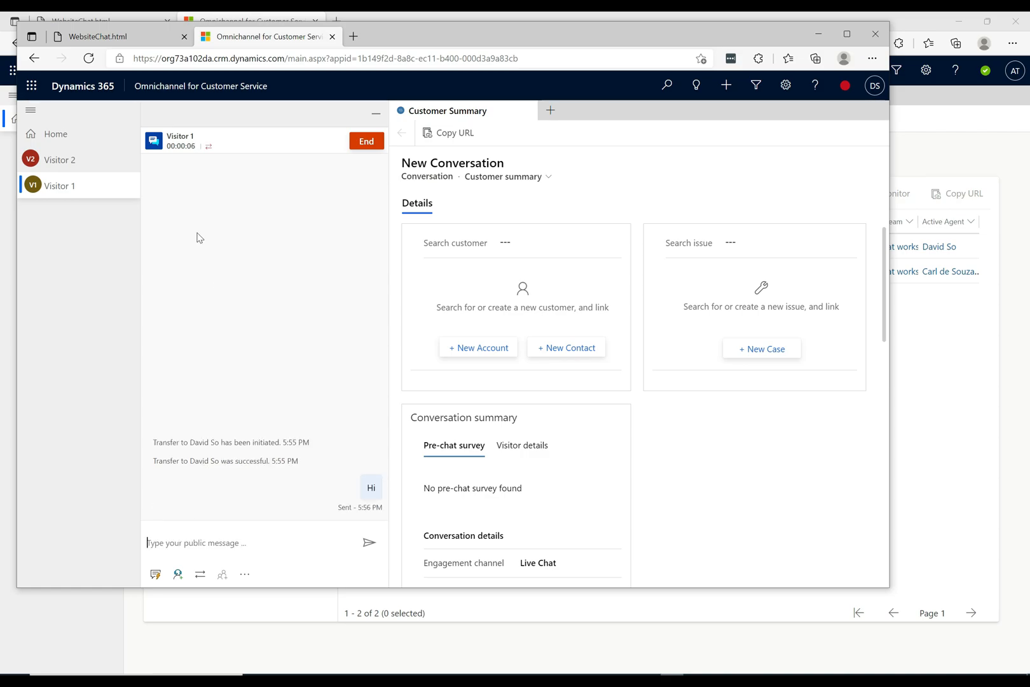
Step: Review the agent's two open conversations, Visitor 2 and Visitor 1
click(89, 164)
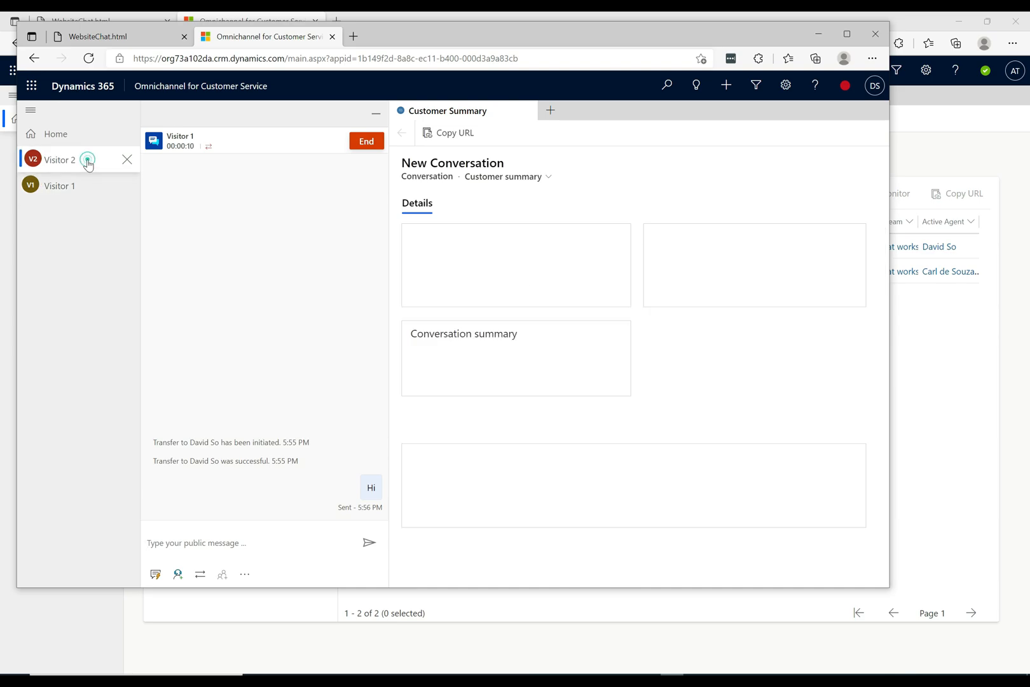
click(74, 190)
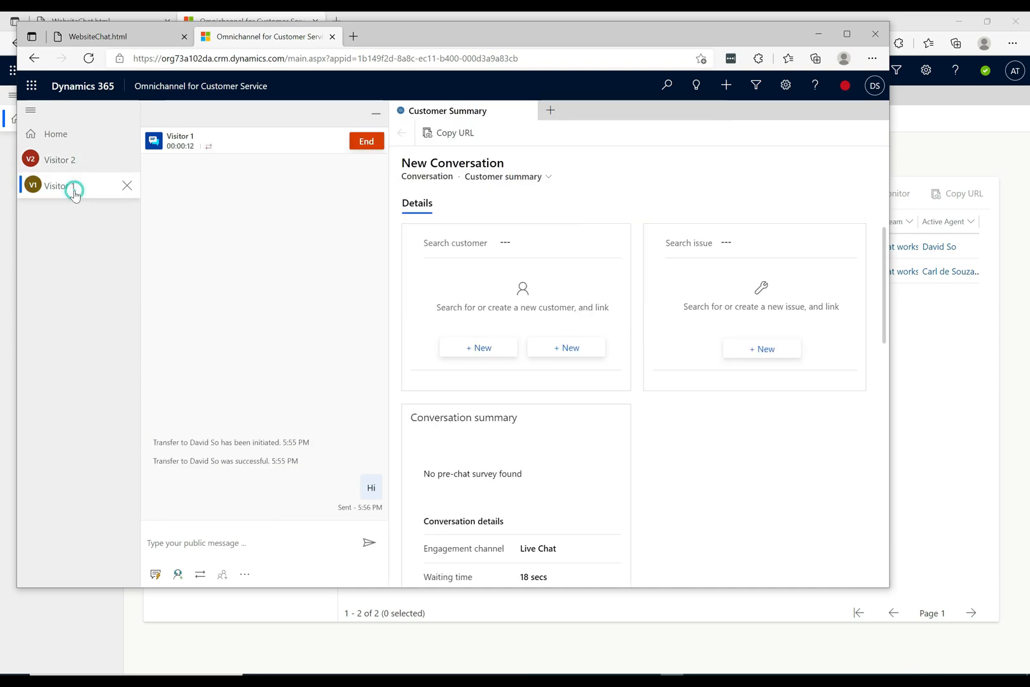
click(74, 164)
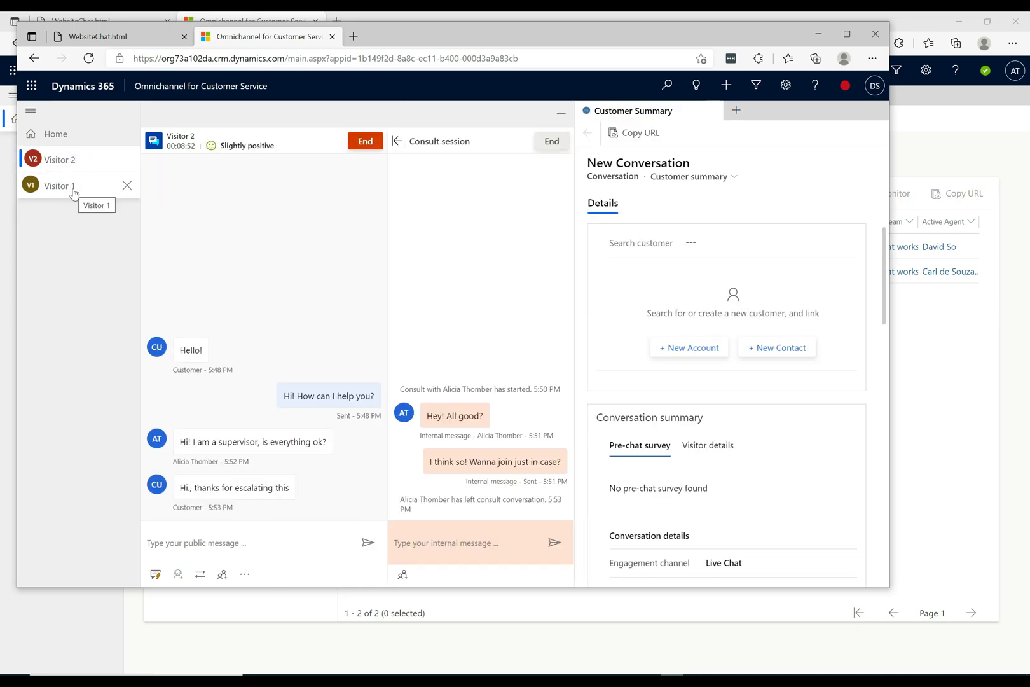
Step: View the agent's Visitor 1 conversation, return to the supervisor's window and refresh the Ongoing Conversations Dashboard
click(74, 188)
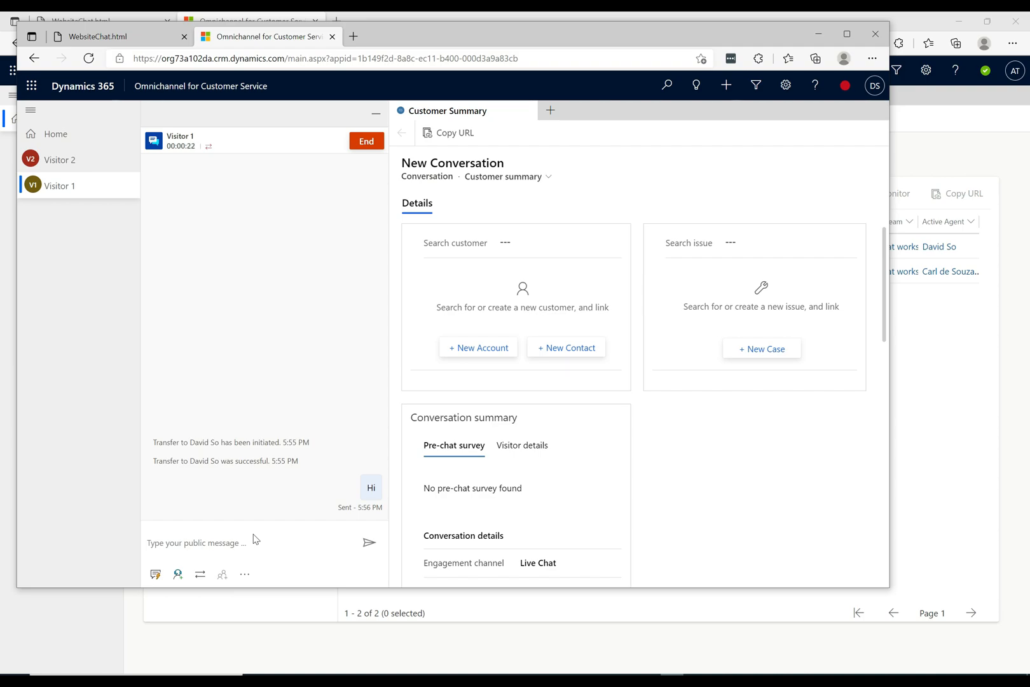
click(366, 643)
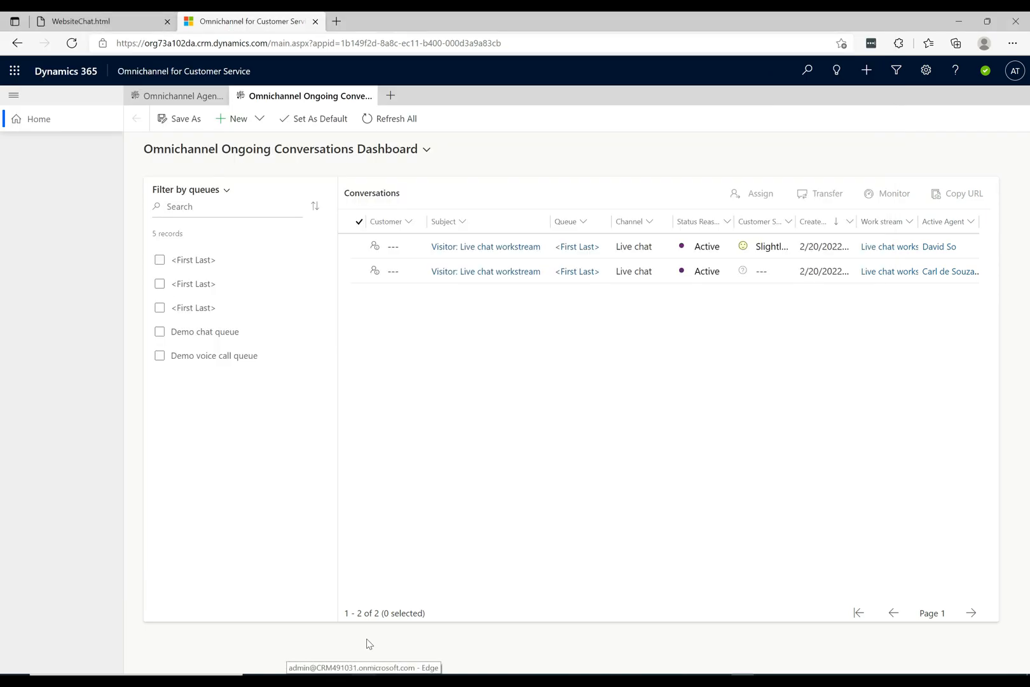
click(411, 120)
Step: Review the agents available for transferring the second live chat conversation, select the second listed agent and cancel the transfer
click(360, 272)
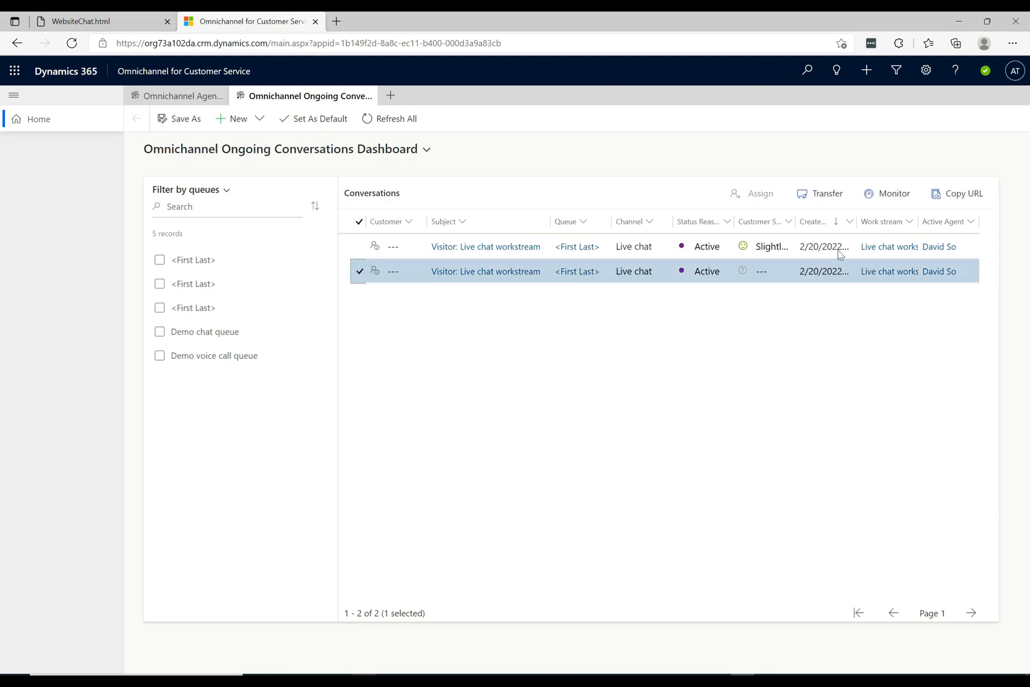
click(829, 192)
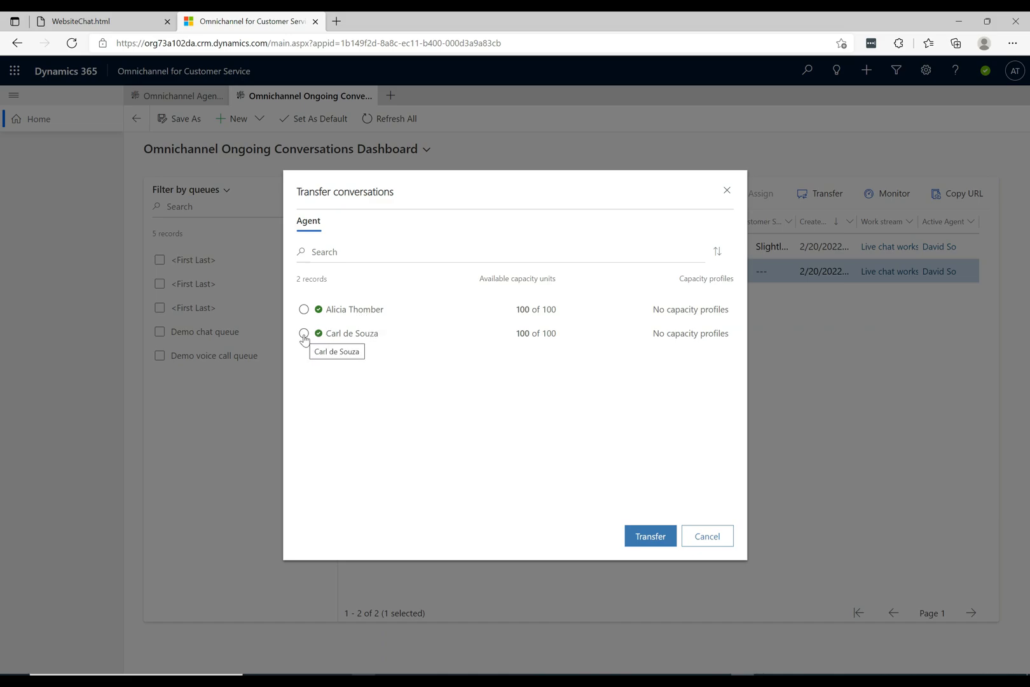
click(303, 334)
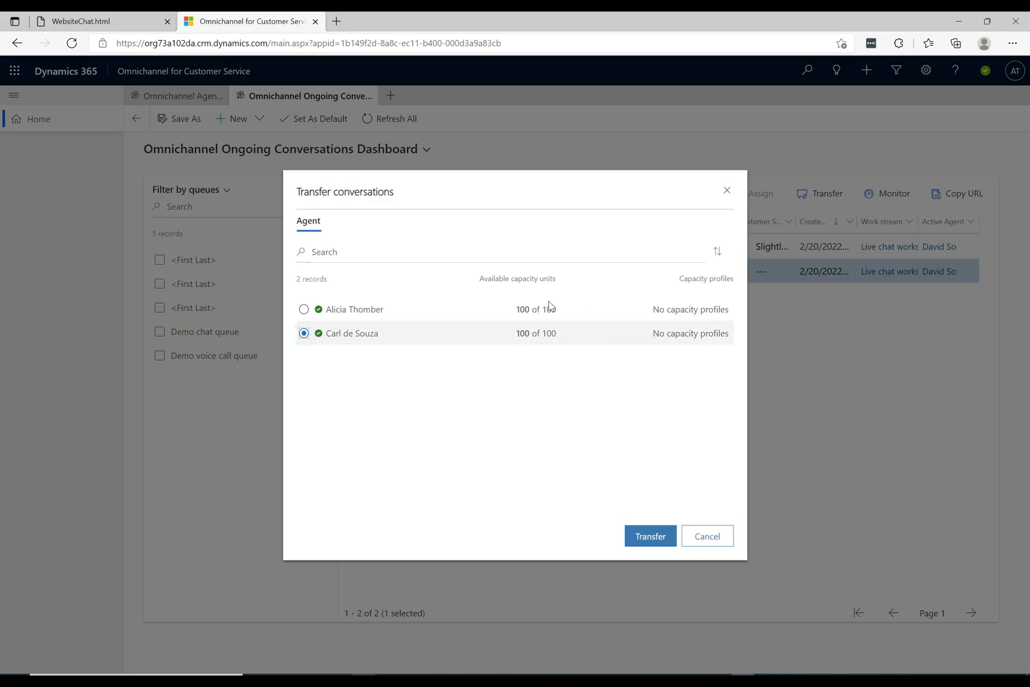
click(700, 537)
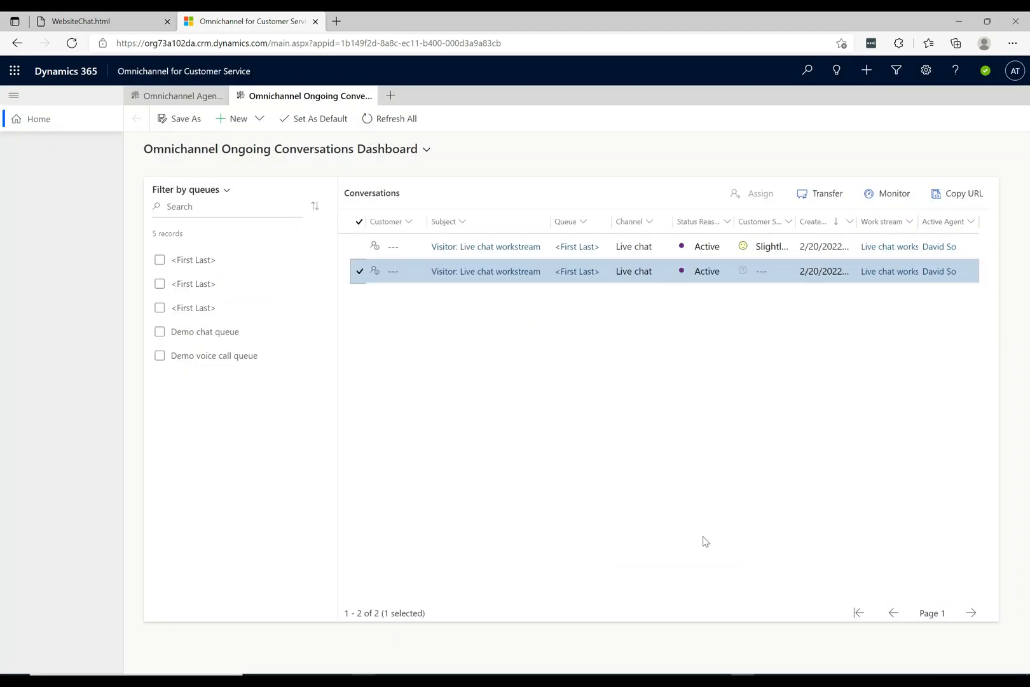